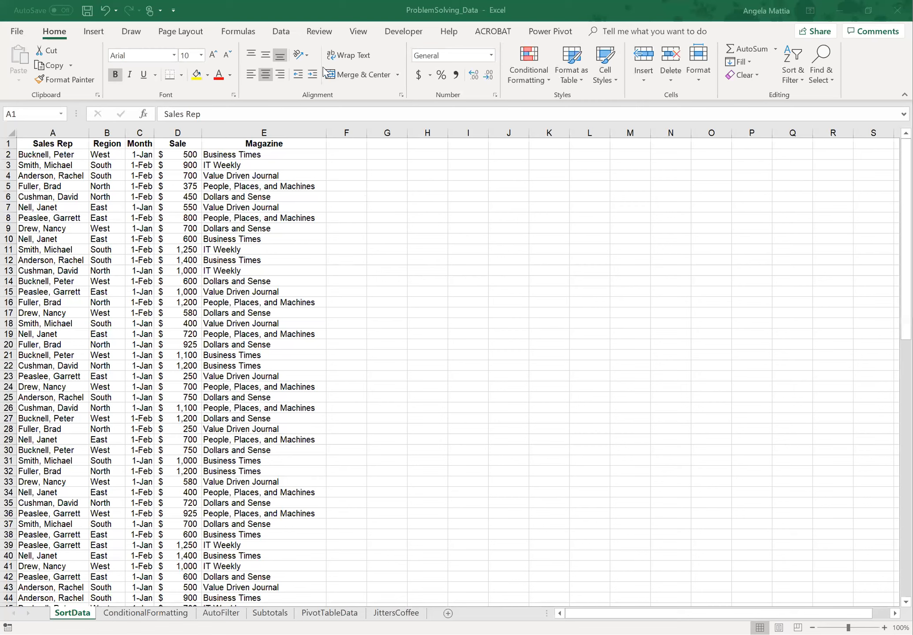
Set up a sort of the sales data by Sales Rep and then by Magazine, both A to Z
left_click(281, 32)
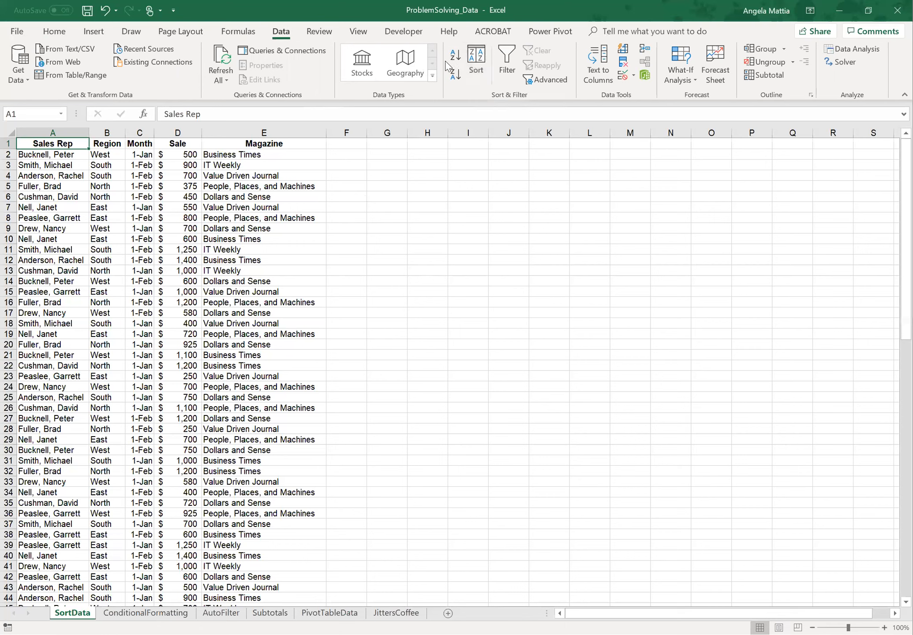
left_click(477, 66)
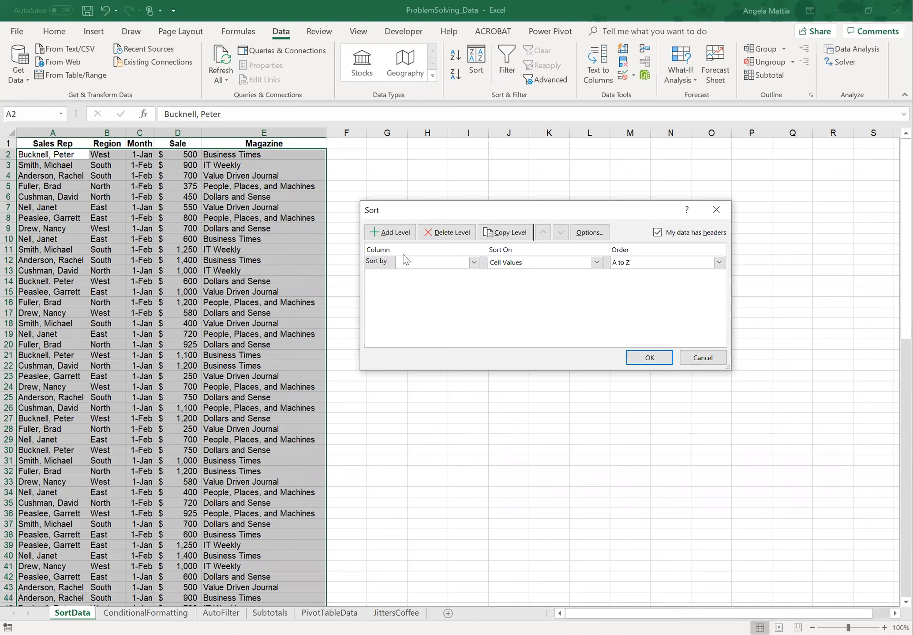
left_click(474, 263)
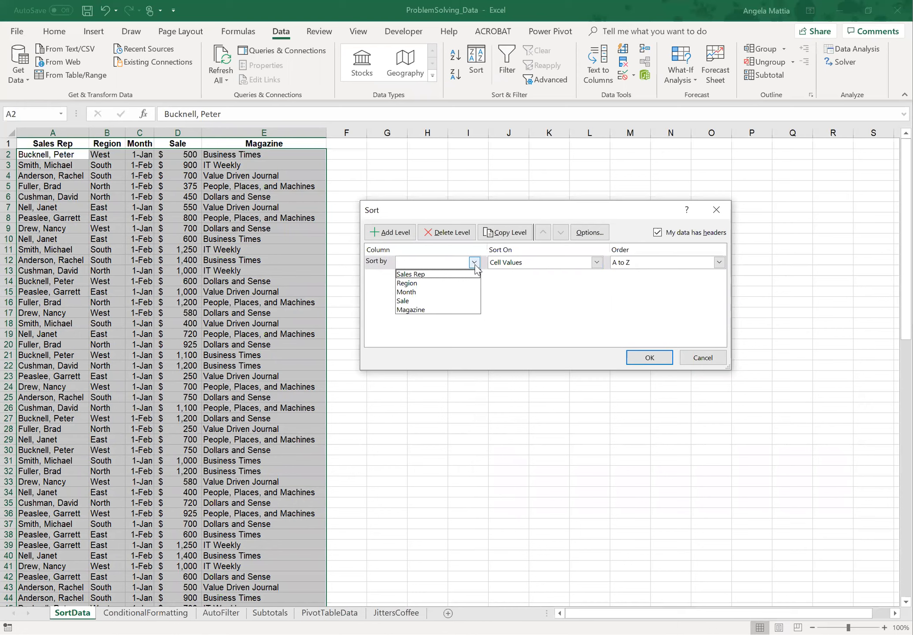
left_click(473, 273)
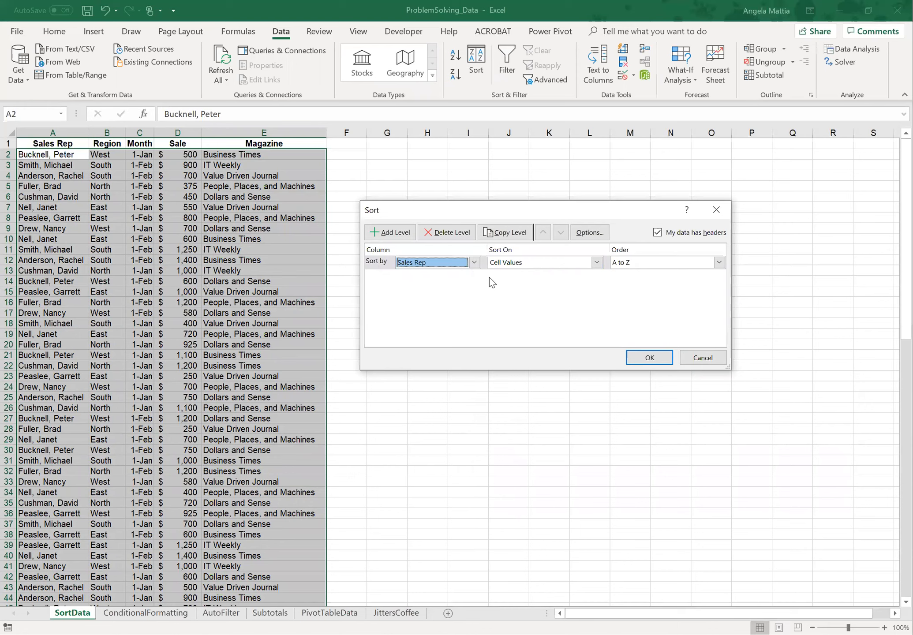
left_click(399, 234)
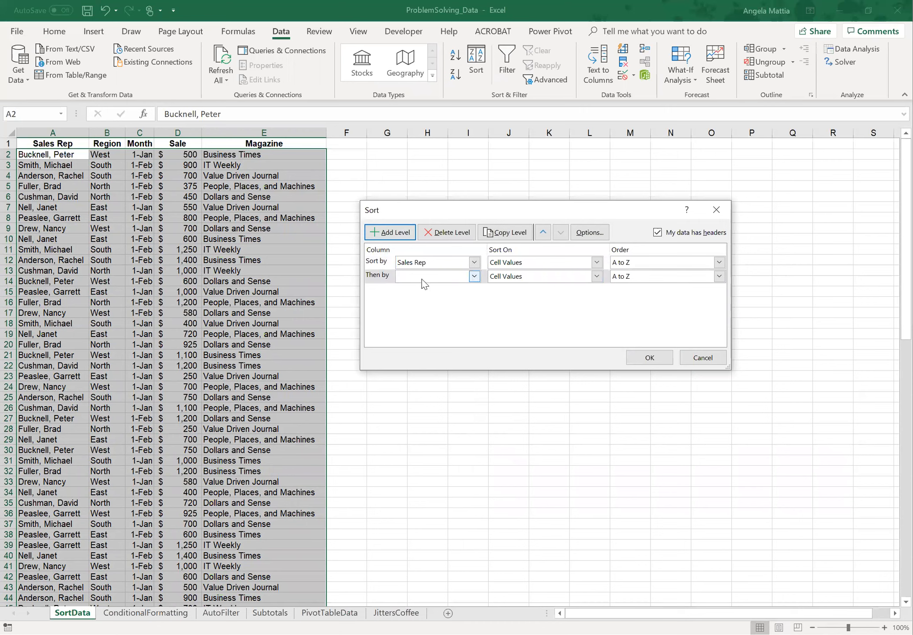
left_click(473, 277)
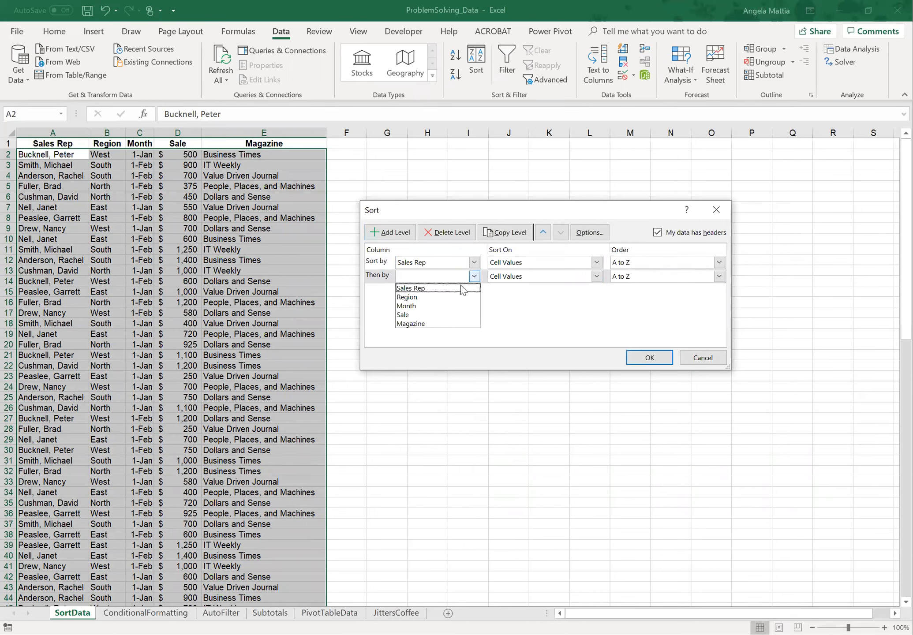
left_click(453, 323)
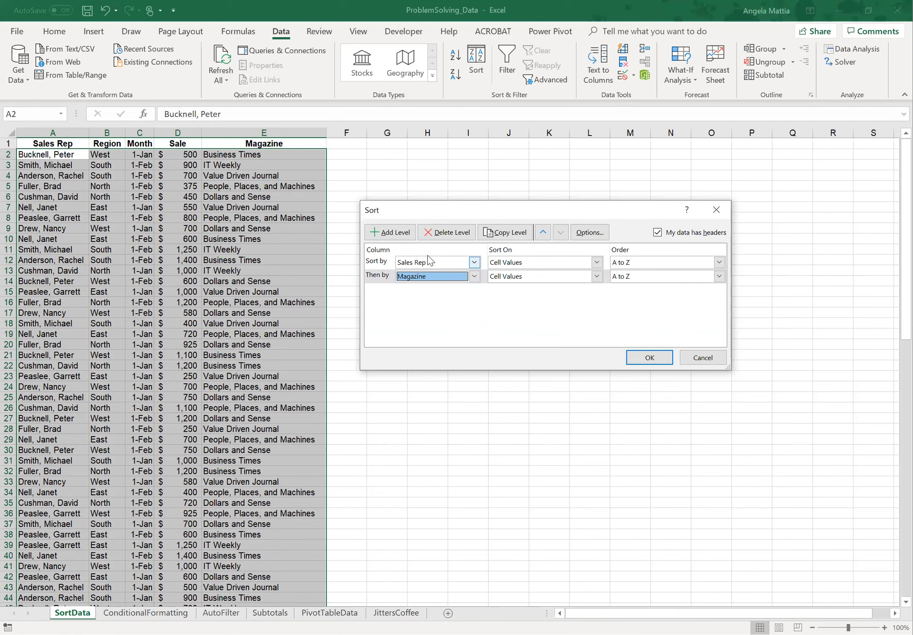
Add a third sort level on Sale, ordered Smallest to Largest, and apply the sort
left_click(394, 233)
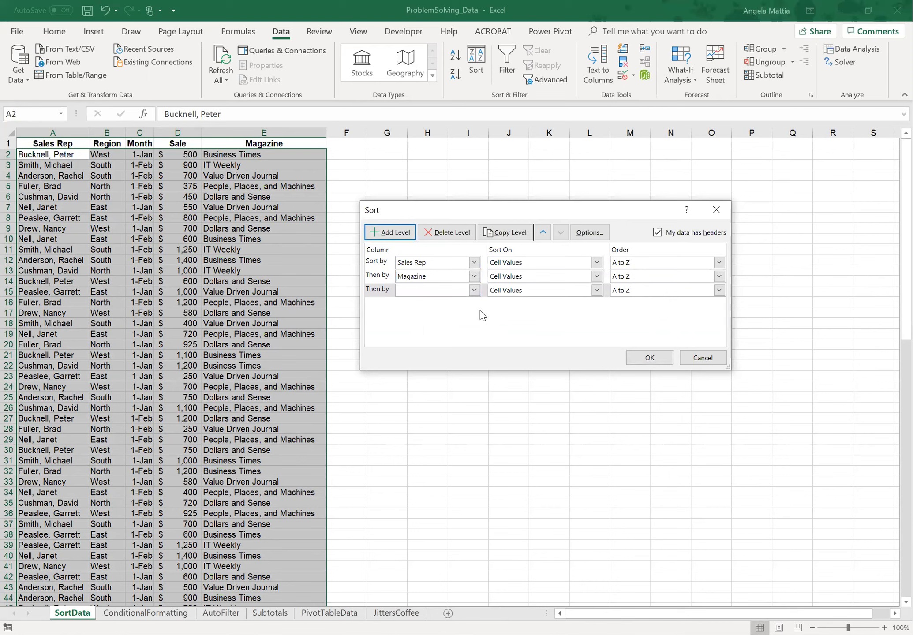
left_click(473, 290)
left_click(445, 328)
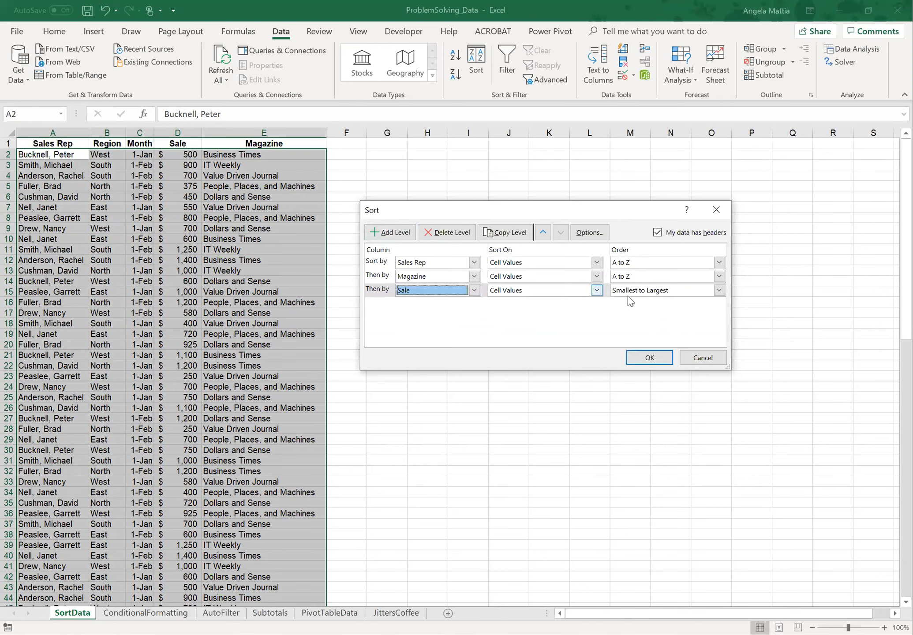
left_click(718, 290)
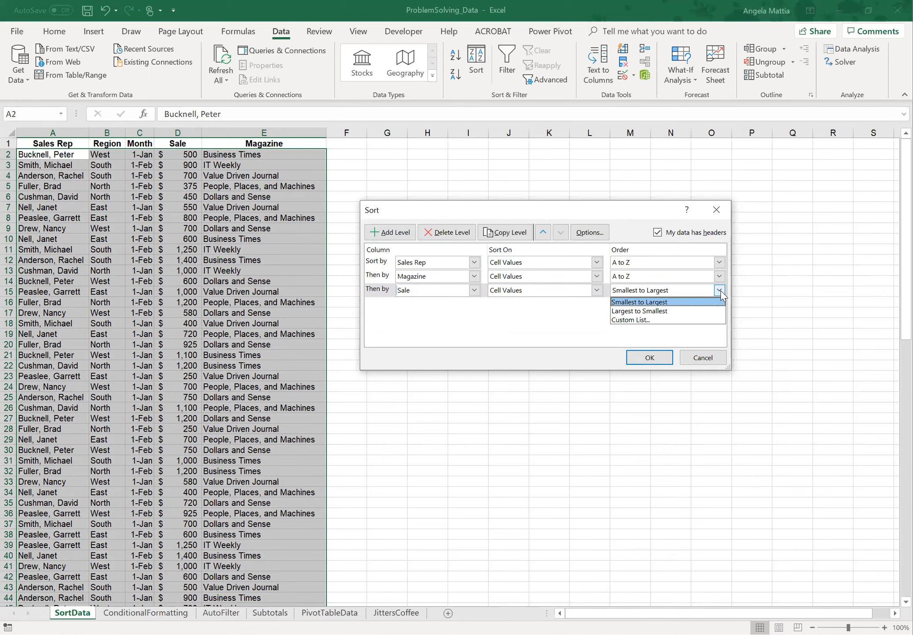
left_click(720, 291)
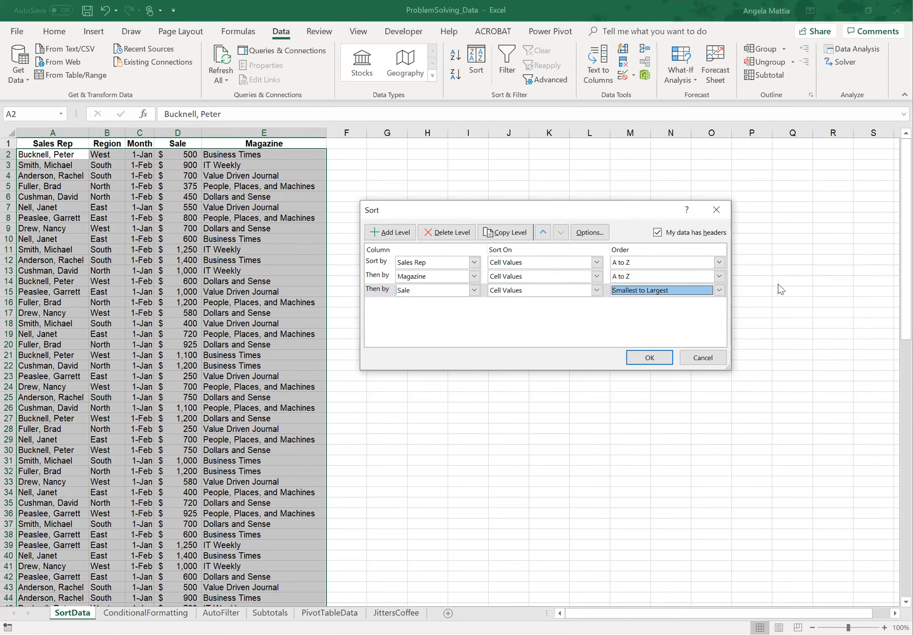
left_click(656, 362)
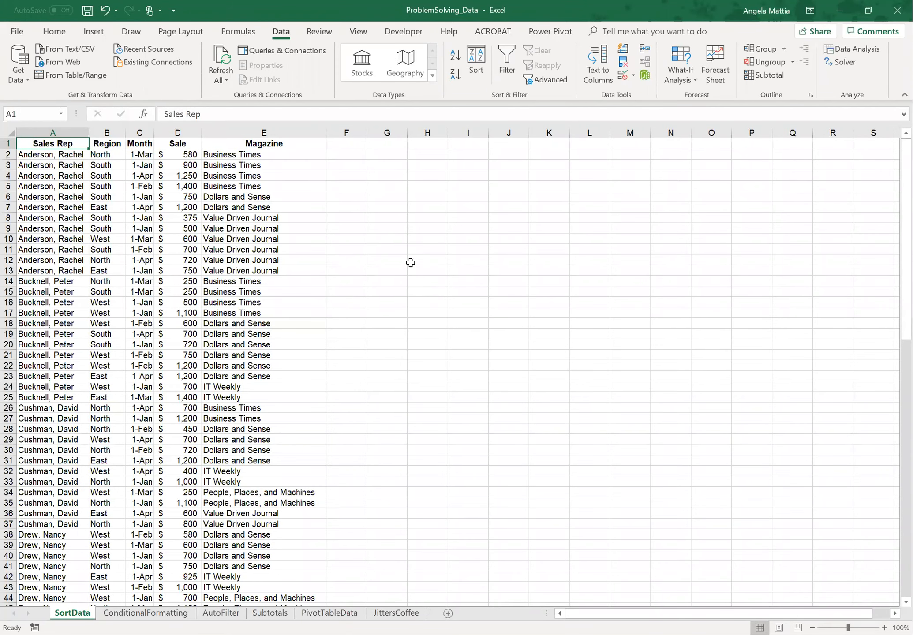
Reopen the sort settings and delete all three existing sort levels
left_click(477, 64)
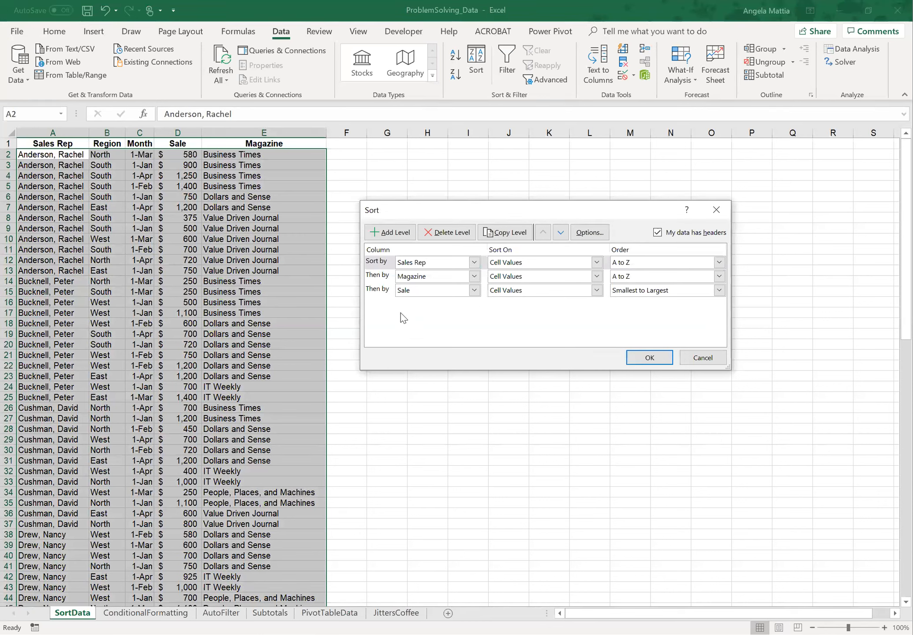
left_click(380, 291)
left_click(448, 234)
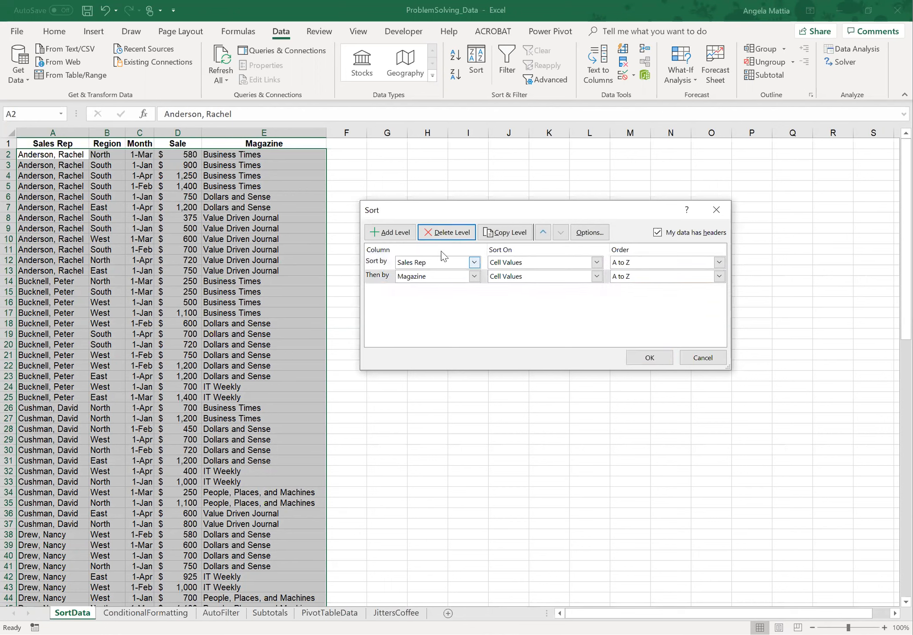
left_click(449, 233)
left_click(450, 233)
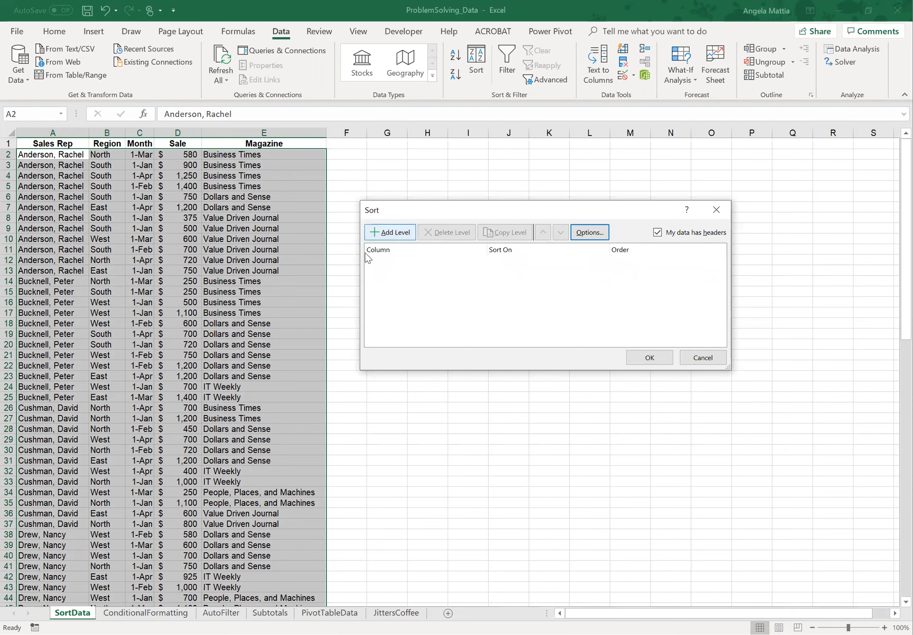
Add a new sort level ordered by a new custom list: West, North, South, East
left_click(398, 231)
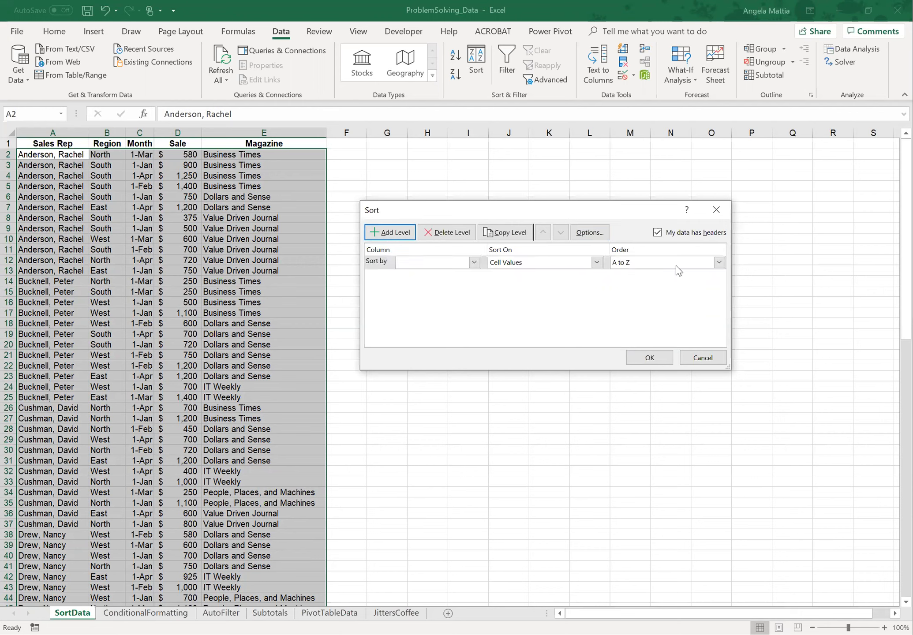
left_click(718, 263)
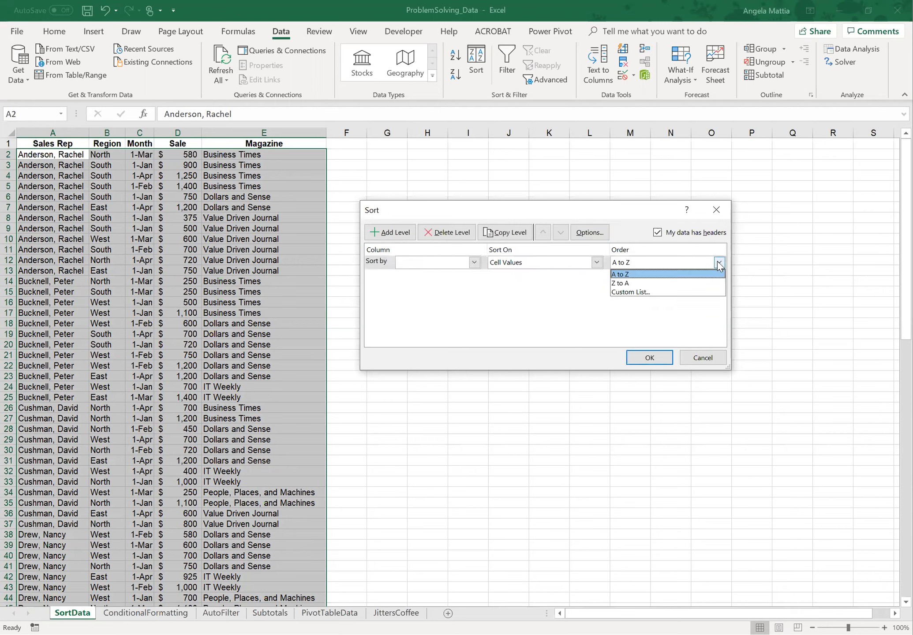
left_click(641, 292)
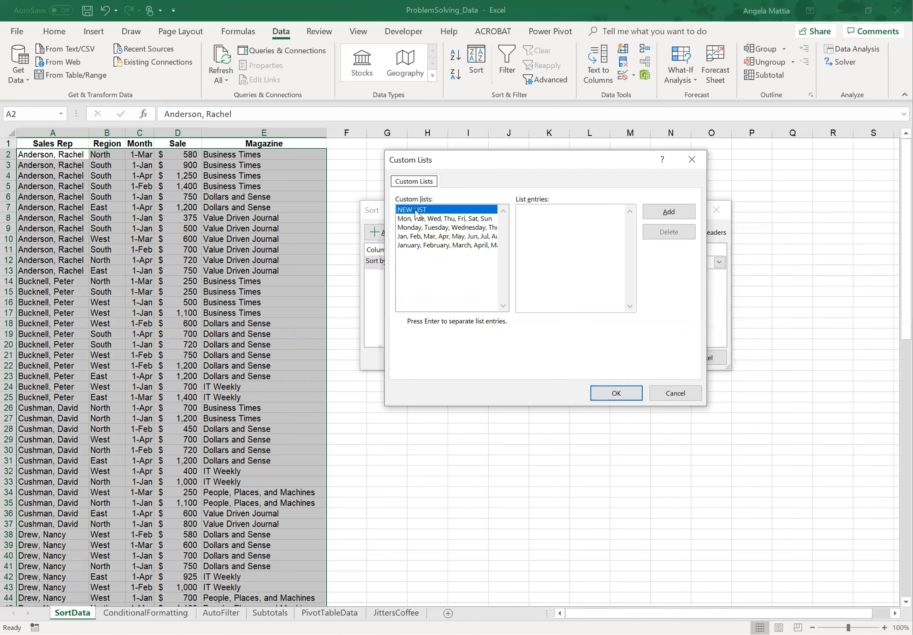
left_click(661, 213)
type("West,North, Sou")
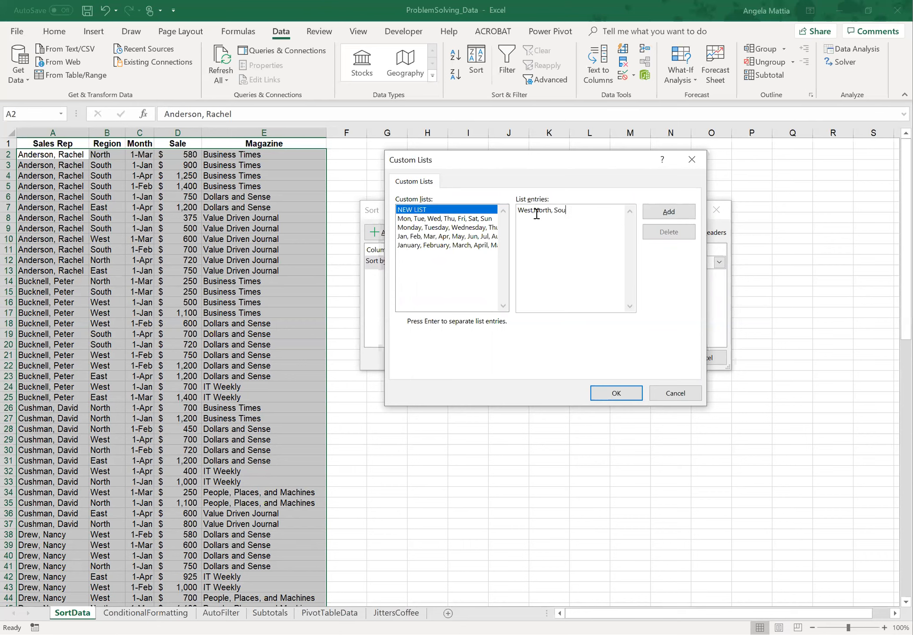
type("th, East")
left_click(535, 211)
left_click(618, 393)
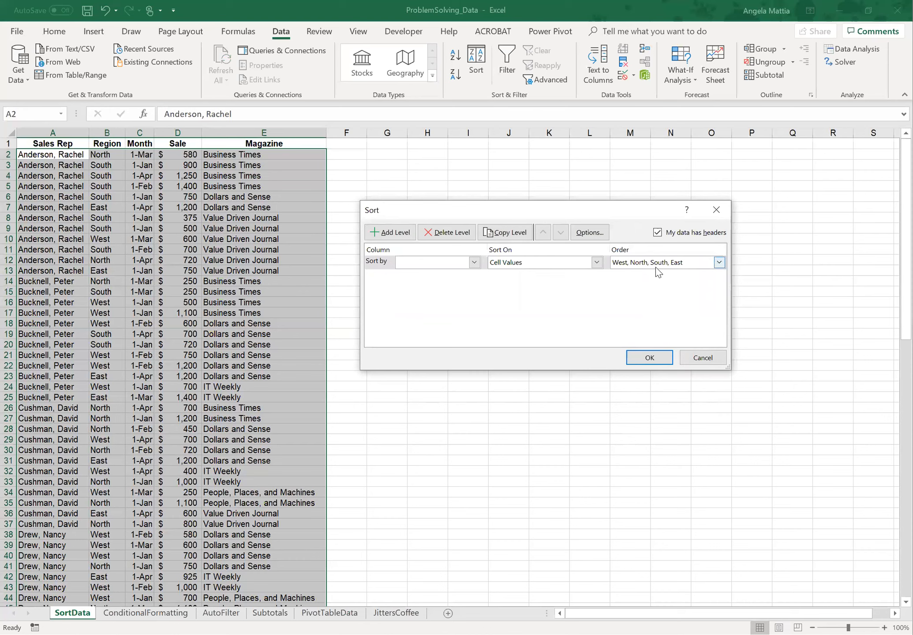
Set the custom-ordered level to sort by the Region column and apply the sort
left_click(475, 263)
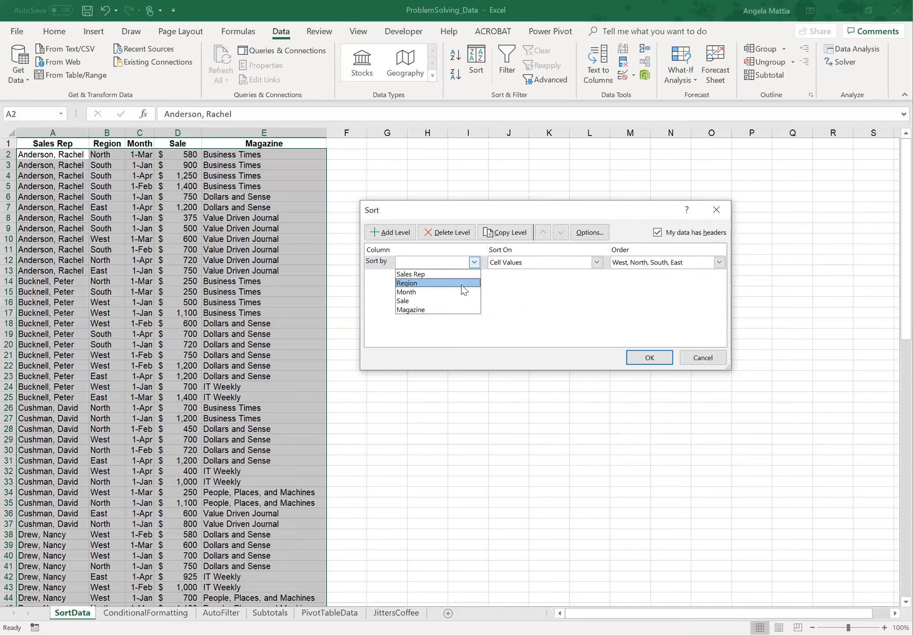
left_click(461, 284)
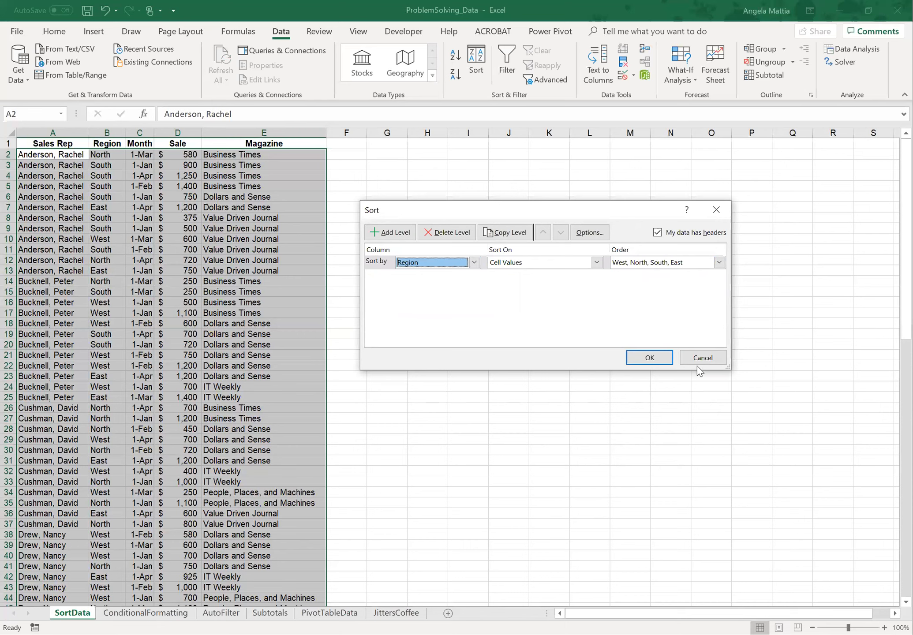
left_click(664, 360)
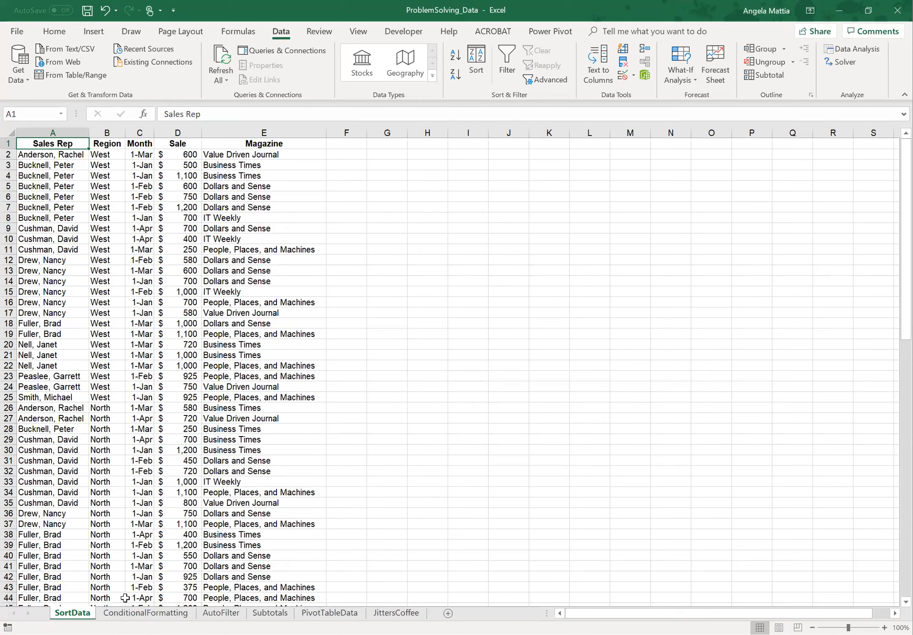
On the ConditionalFormatting sheet, give cell A1 a Between highlight rule for 1000 to 1200 with Green Fill with Dark Green Text
left_click(156, 614)
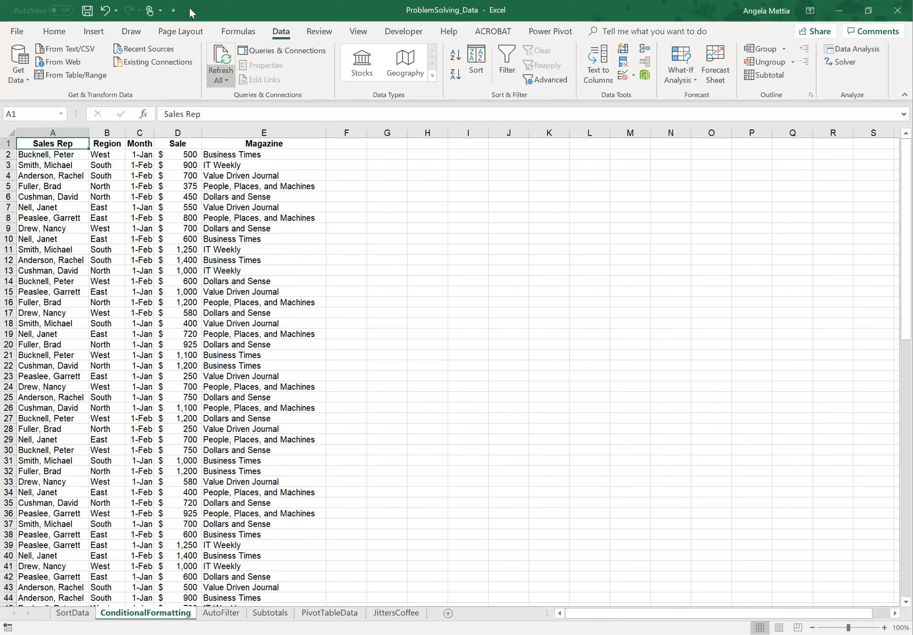
left_click(54, 34)
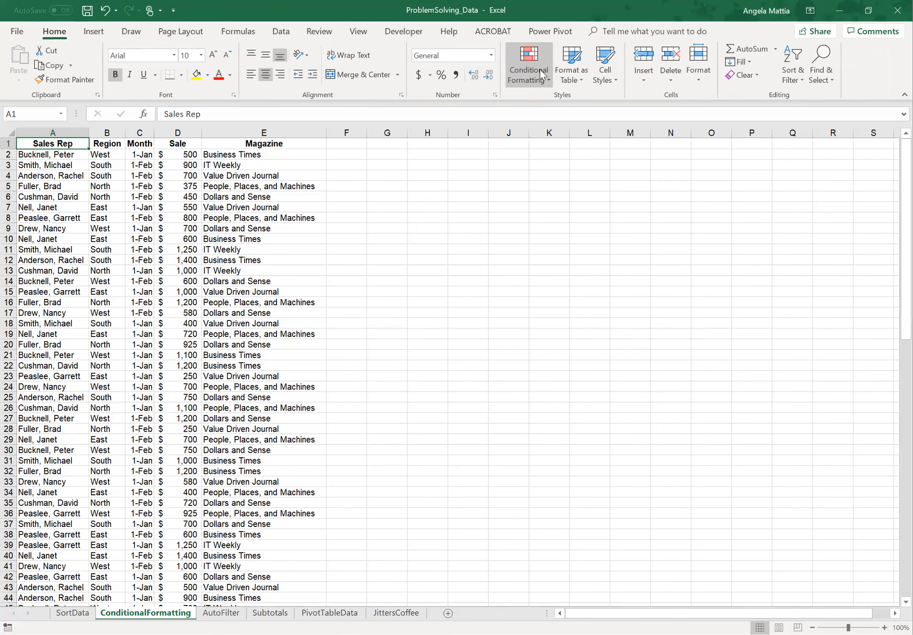
left_click(542, 74)
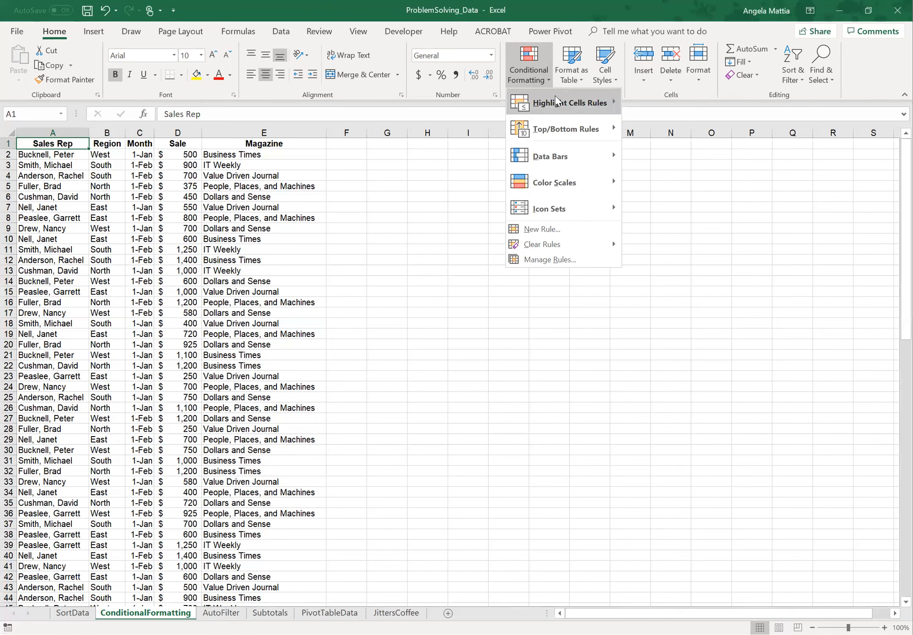
mouse_move(554, 95)
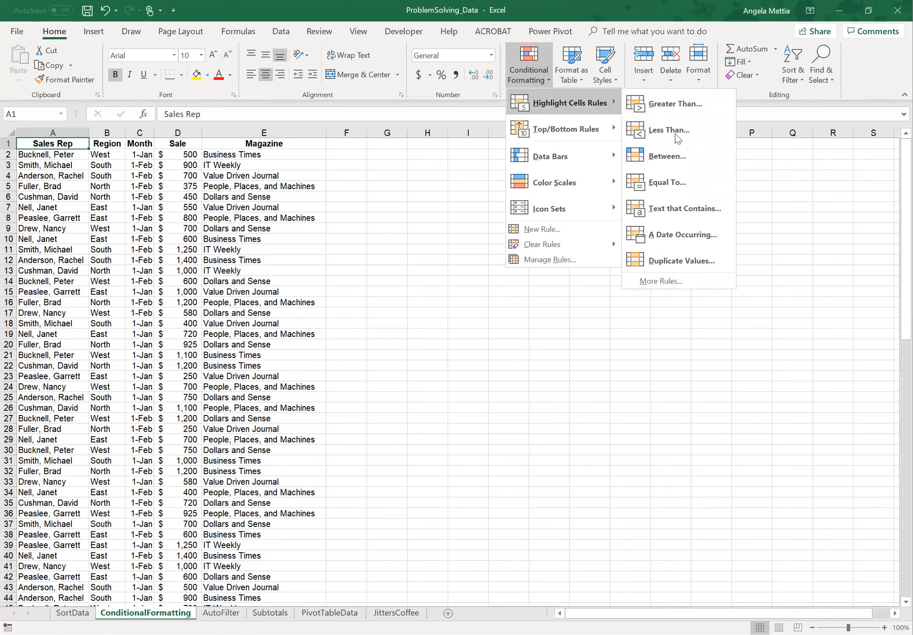
left_click(655, 159)
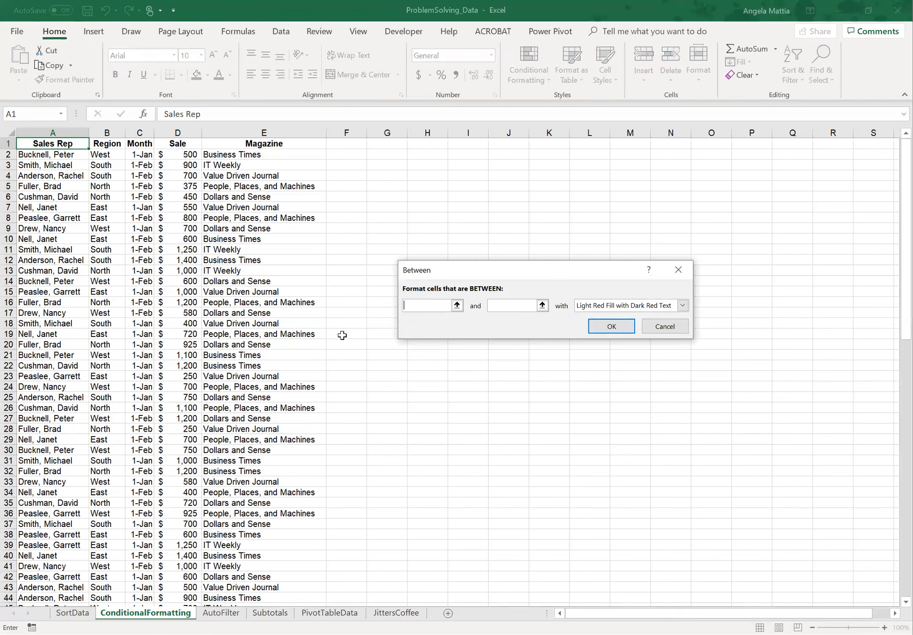
type("1000")
left_click(504, 305)
type("1200")
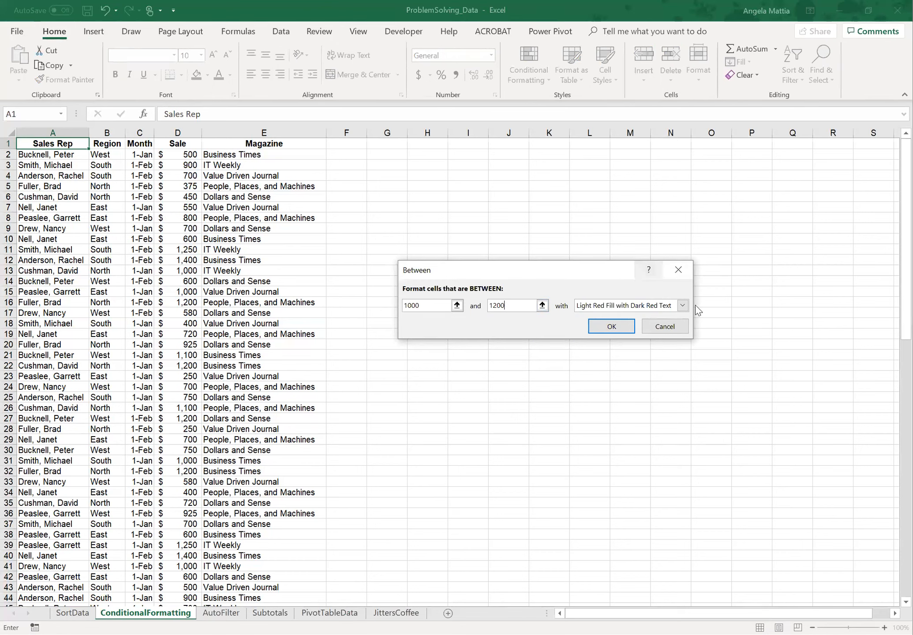
left_click(682, 305)
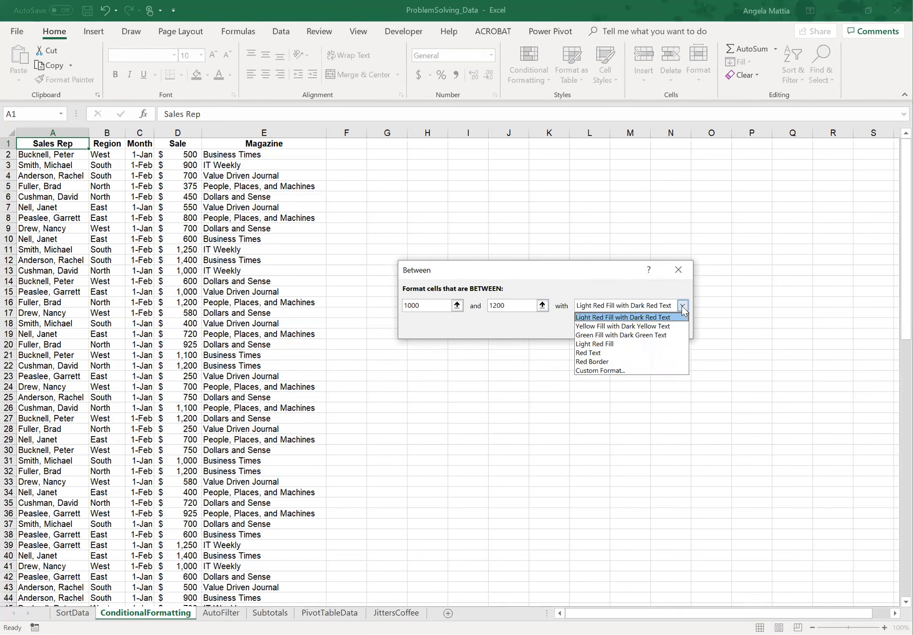
left_click(633, 335)
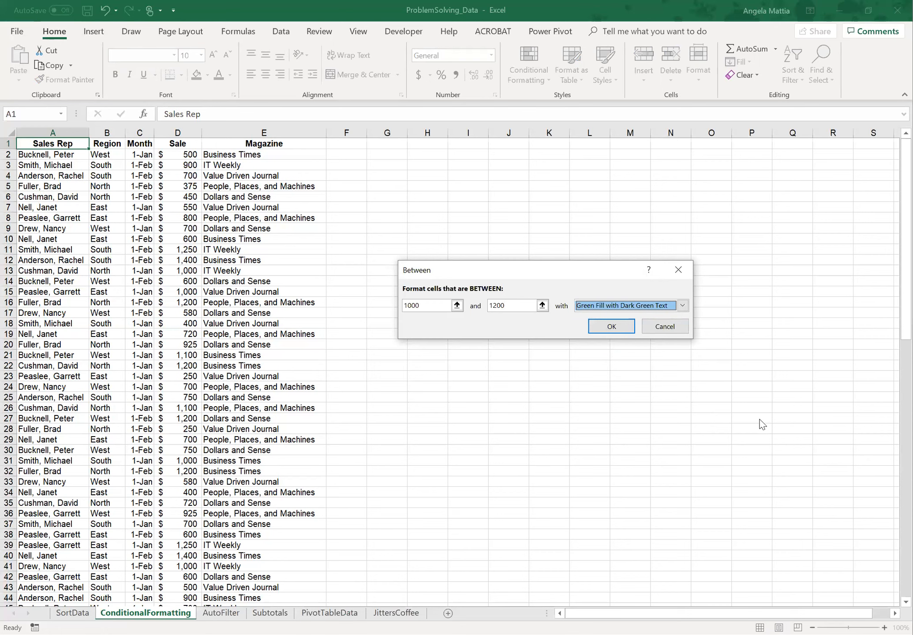
left_click(612, 328)
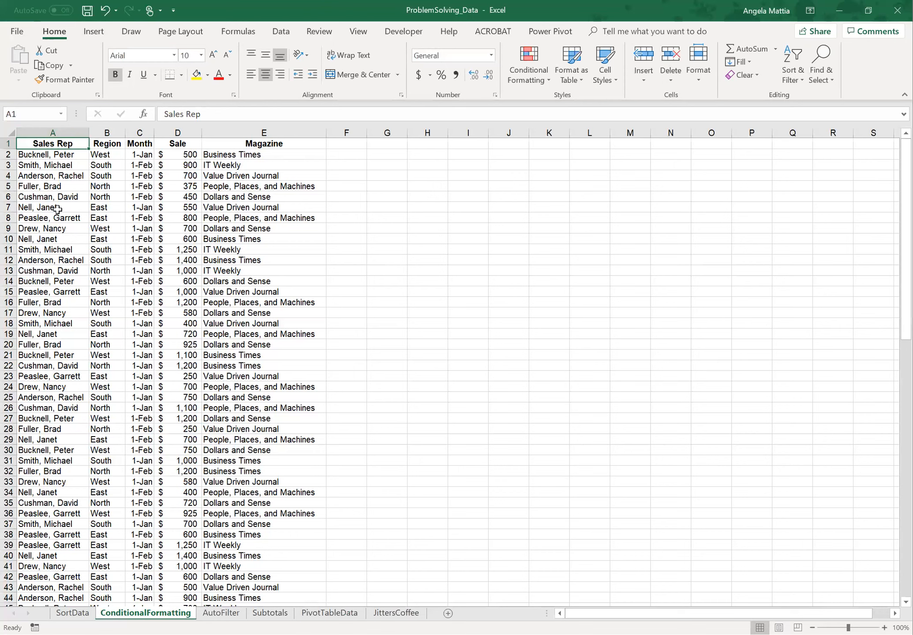
left_click(545, 65)
mouse_move(547, 244)
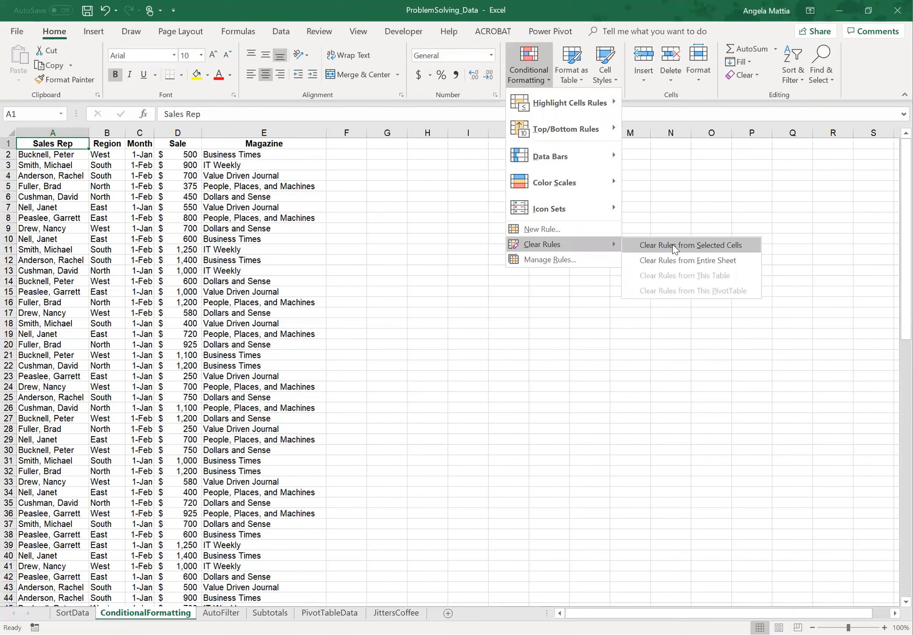
left_click(229, 390)
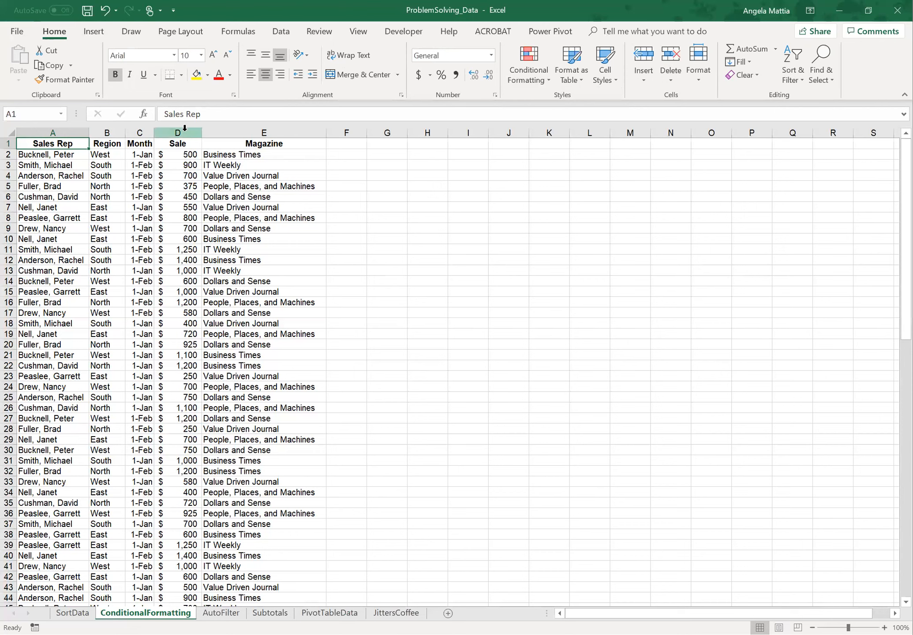
Highlight Sale column values between 1000 and 1200 using Green Fill with Dark Green Text
left_click(184, 128)
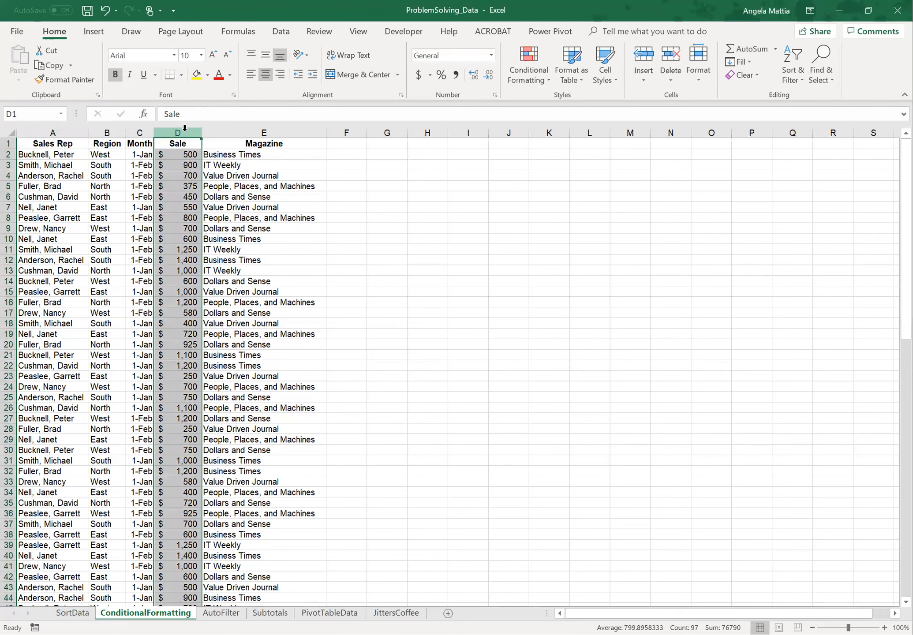
left_click(550, 83)
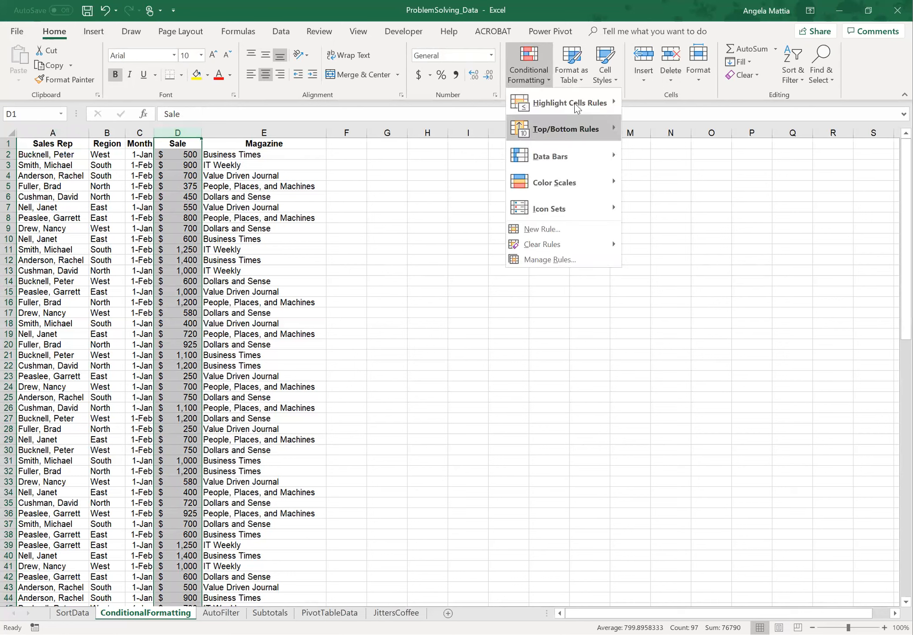
mouse_move(576, 108)
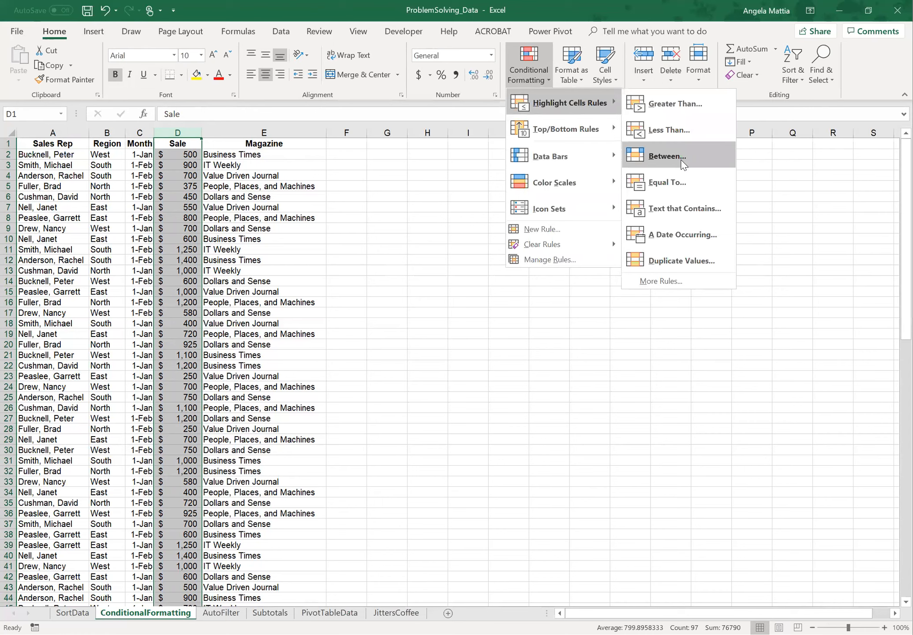
left_click(683, 164)
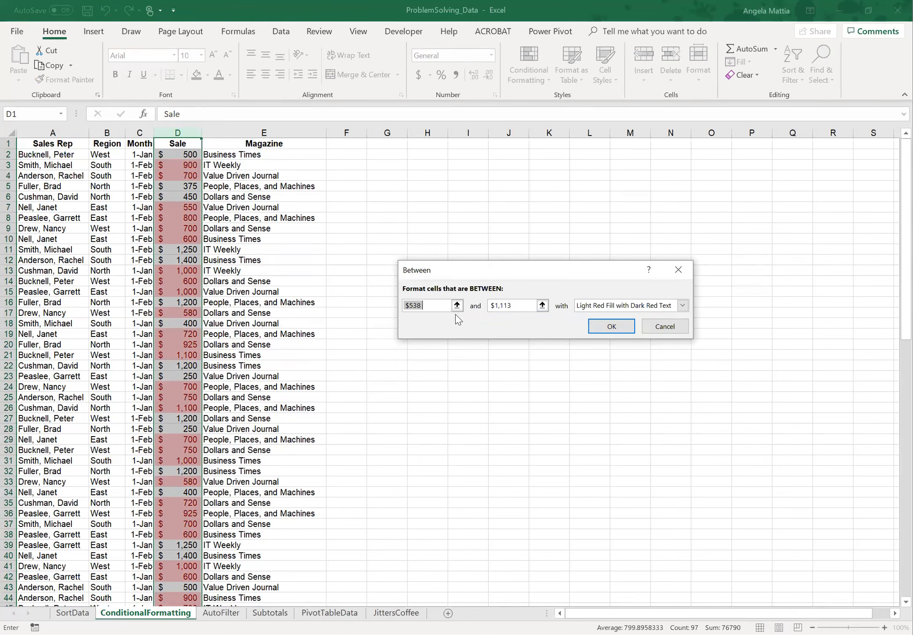
type("1000")
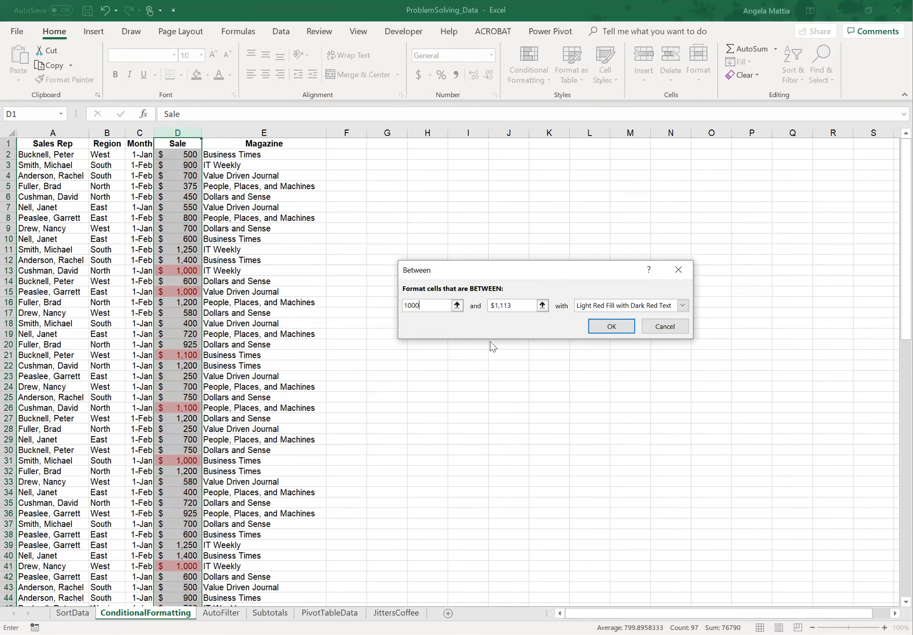
left_click_drag(515, 306, 479, 305)
type("1200")
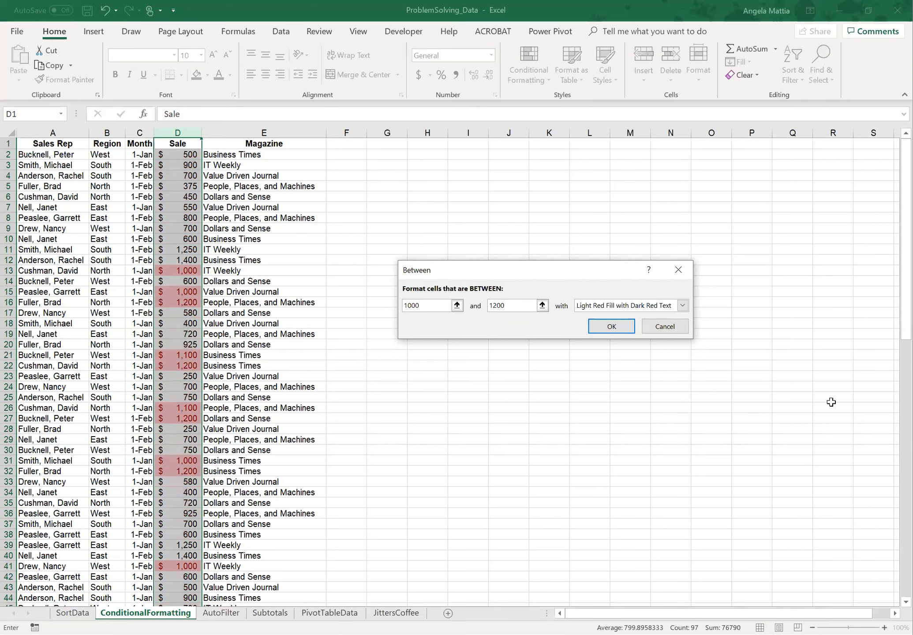
left_click(683, 306)
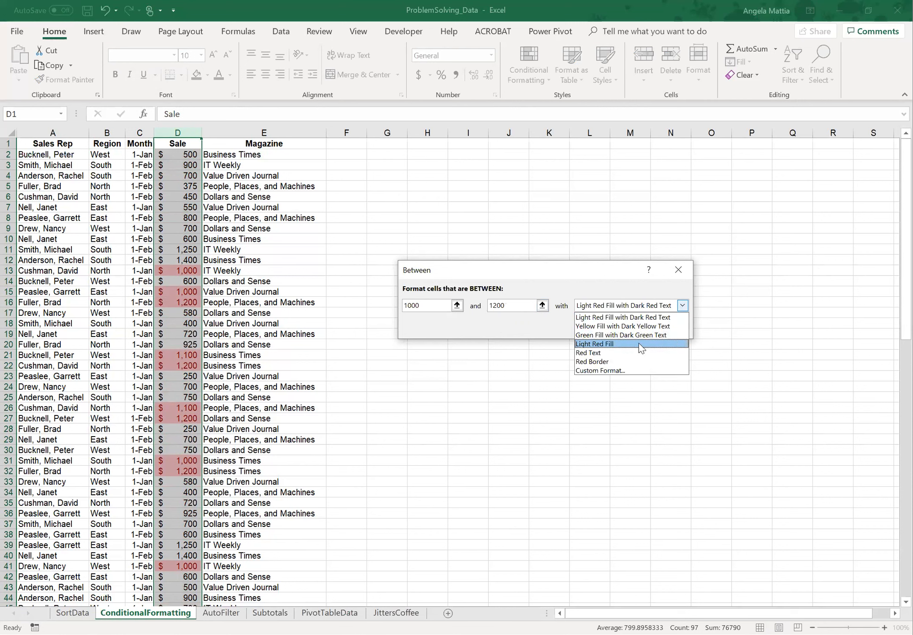
left_click(647, 334)
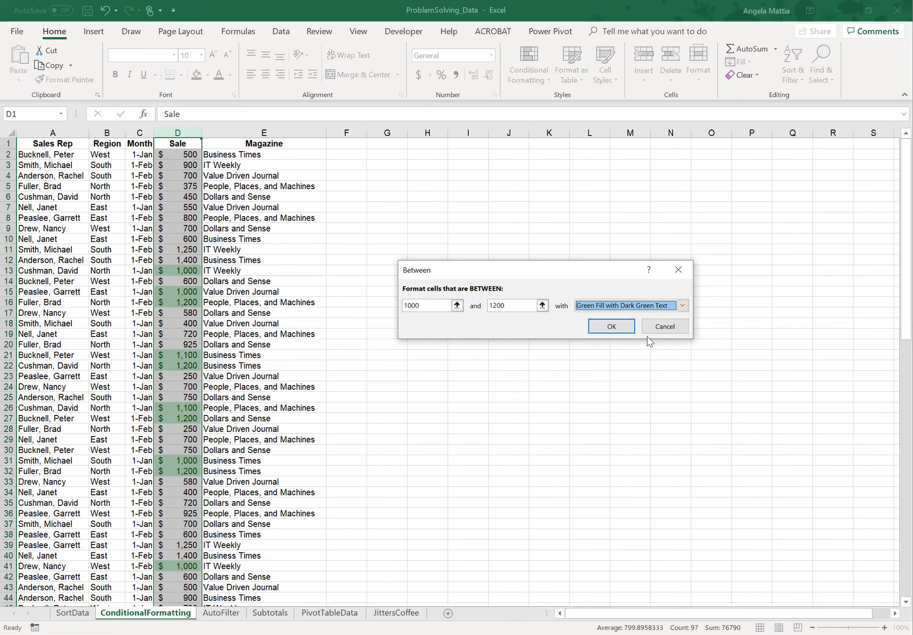
left_click(625, 328)
left_click(623, 342)
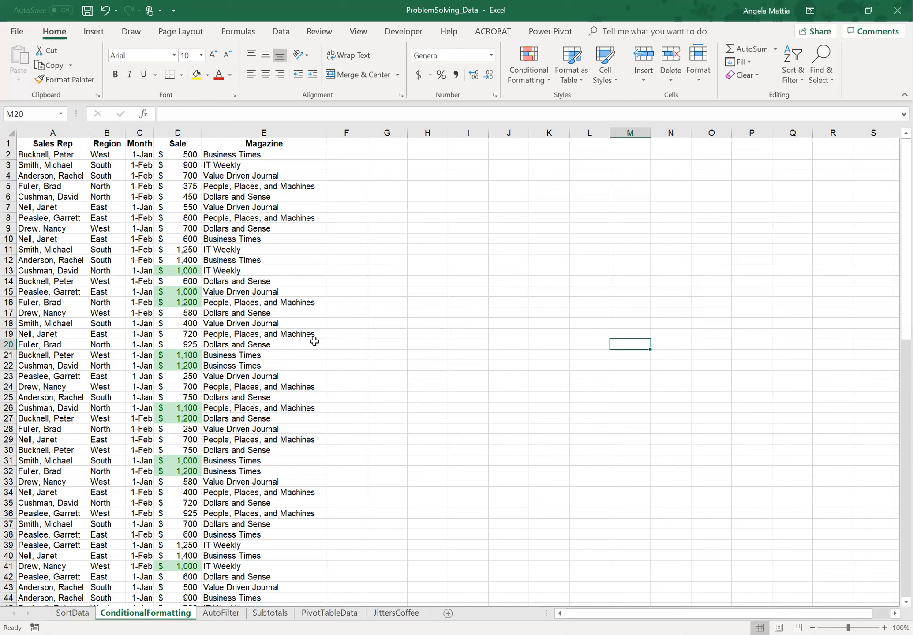
Change the sale value in D13 to 900 to test the highlight rule, and undo the change
left_click(191, 271)
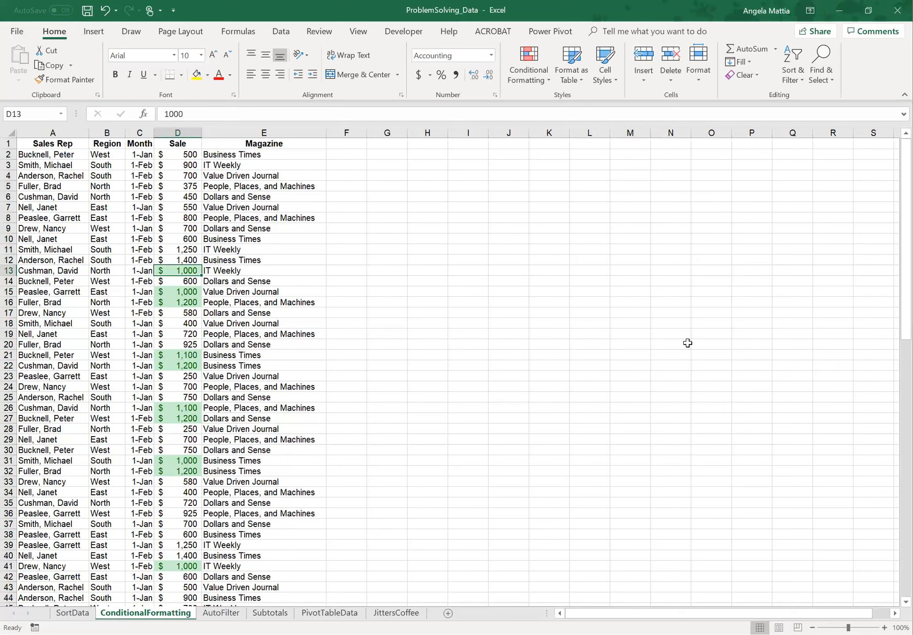
type("900")
key("Return")
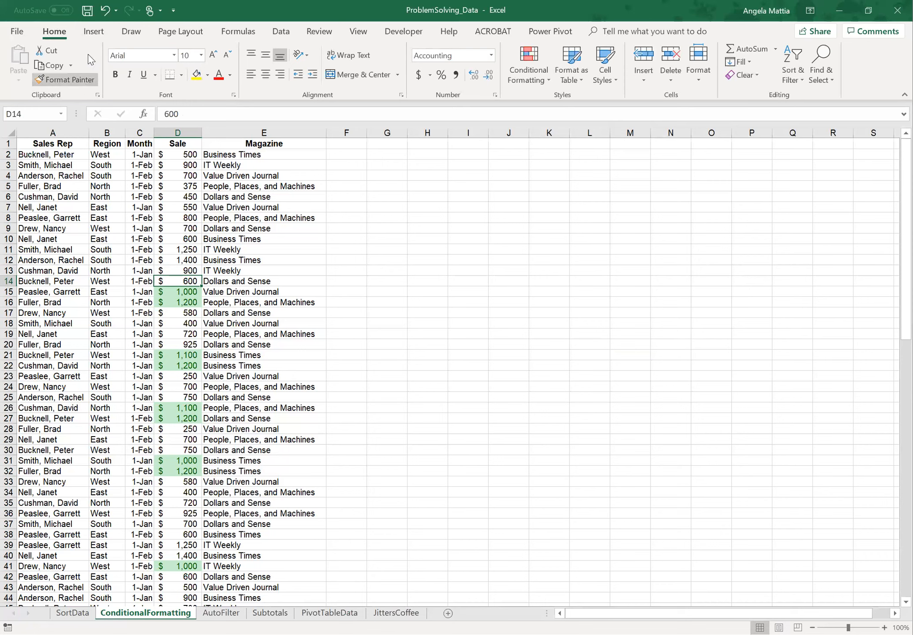
left_click(107, 10)
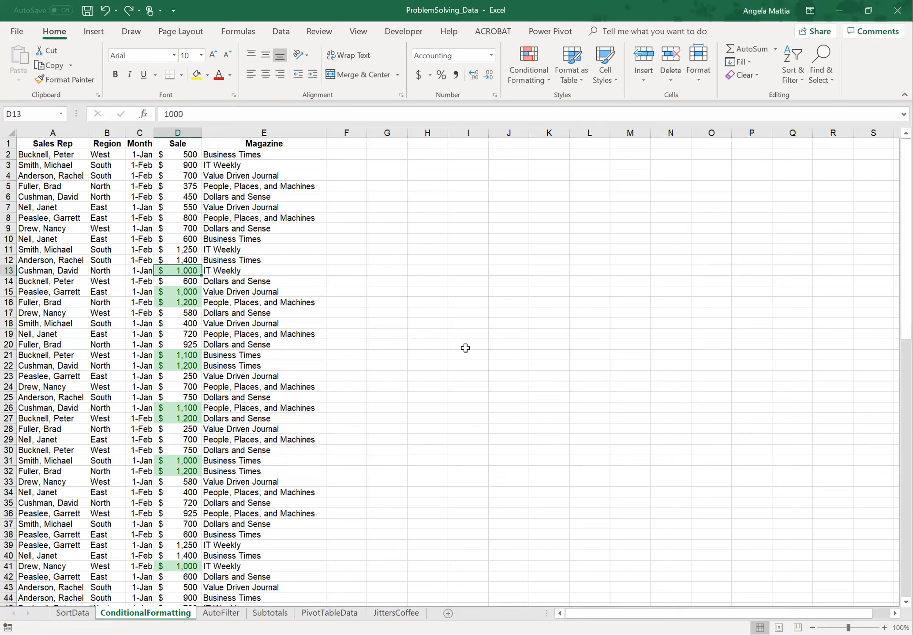
scroll(467, 359, "down", 1)
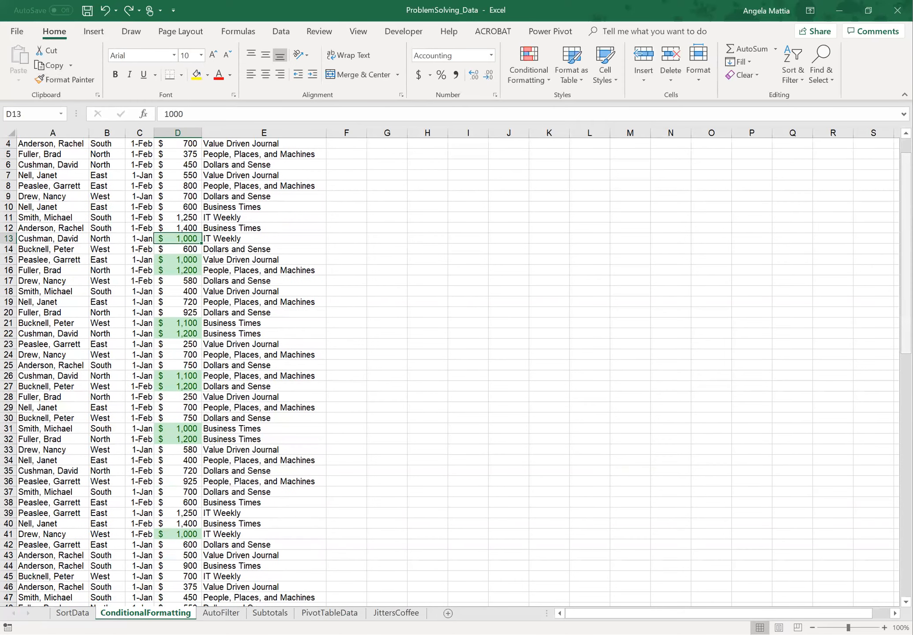
scroll(275, 230, "up", 1)
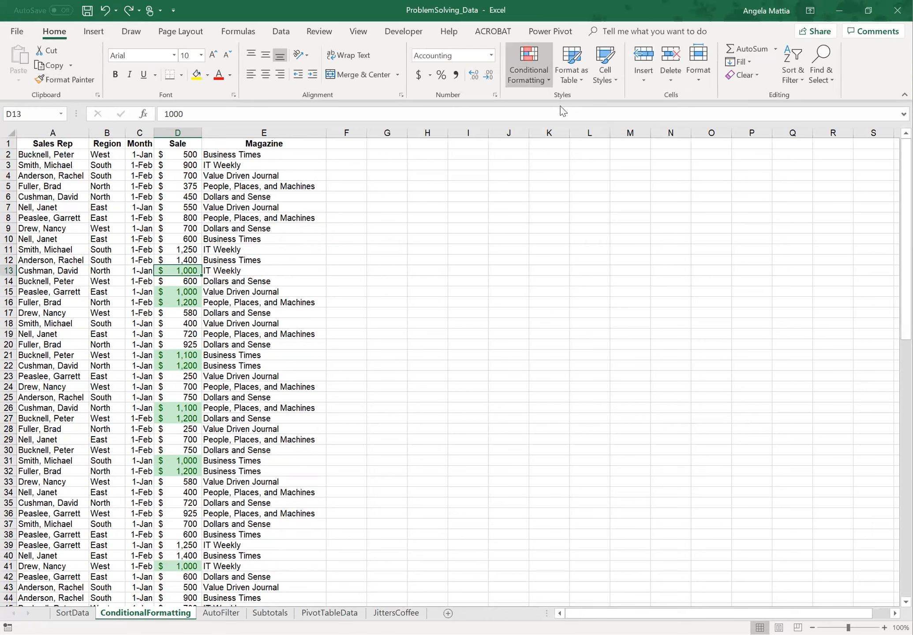
left_click(529, 71)
mouse_move(572, 115)
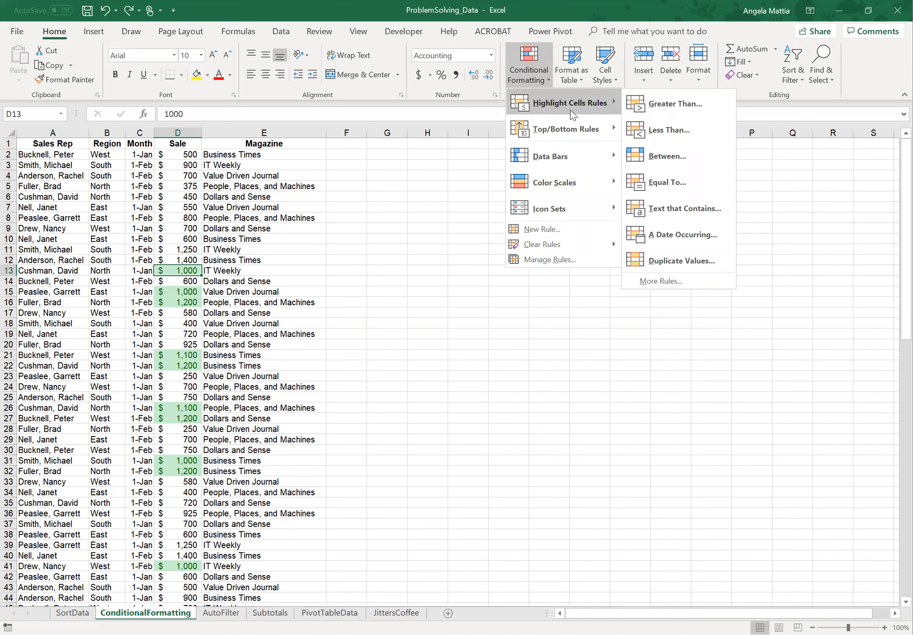
left_click(664, 113)
left_click(667, 326)
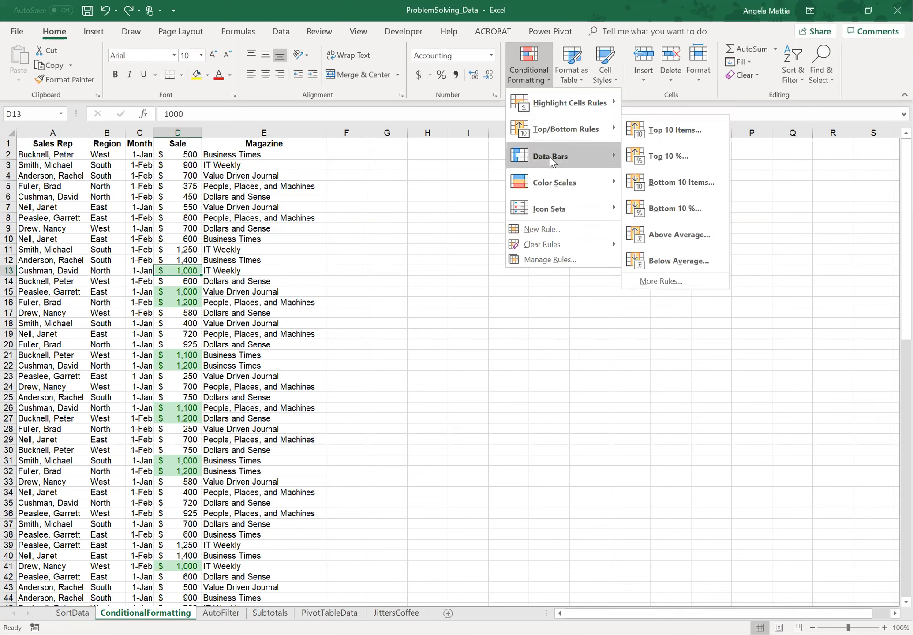
mouse_move(551, 162)
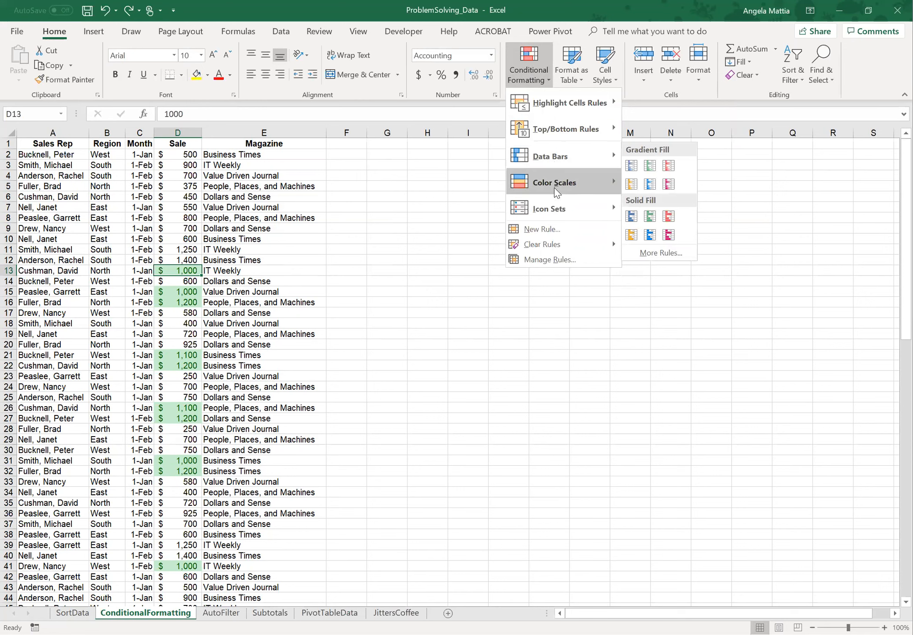
mouse_move(555, 215)
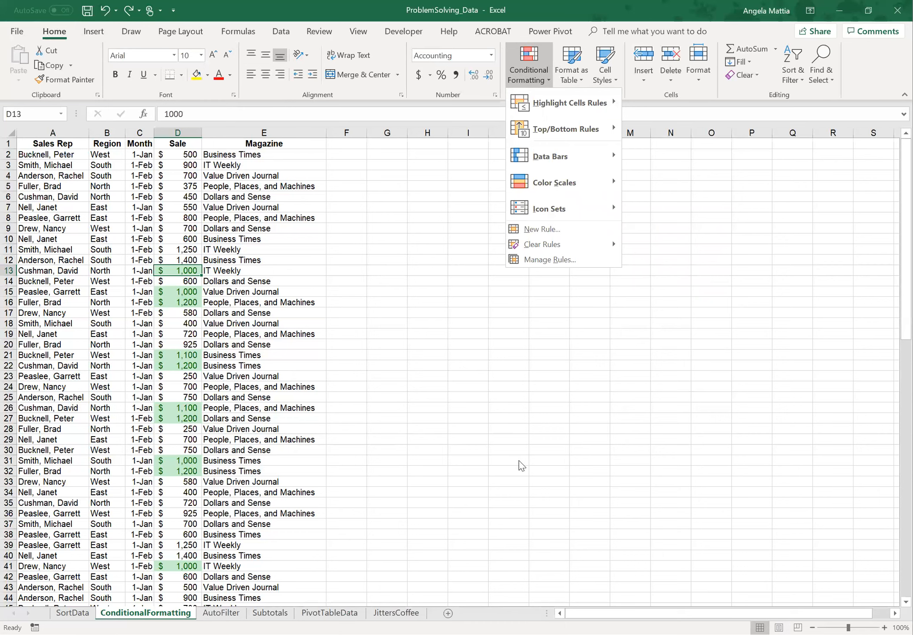
On the AutoFilter sheet, turn on filtering for columns A through E
left_click(222, 613)
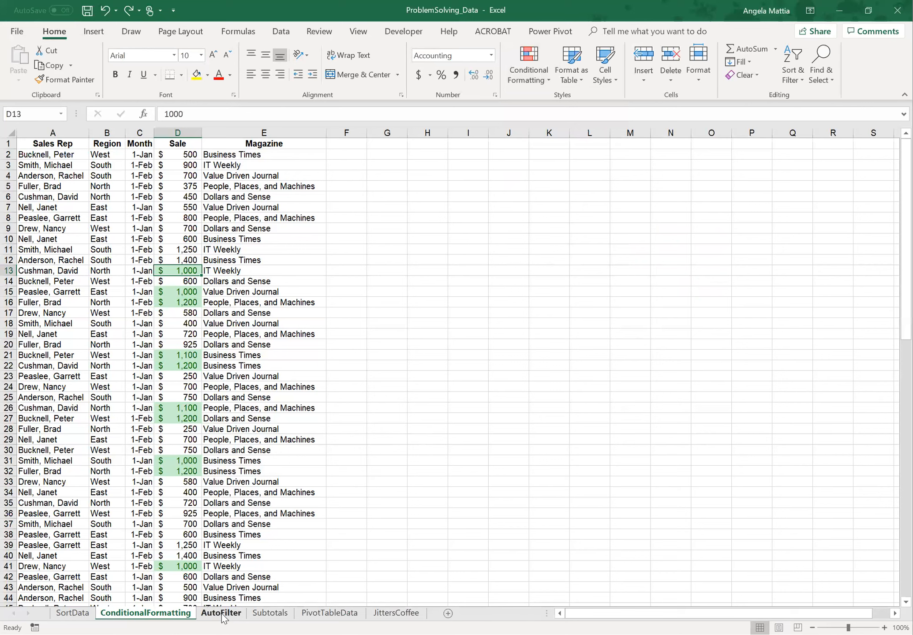
left_click(222, 613)
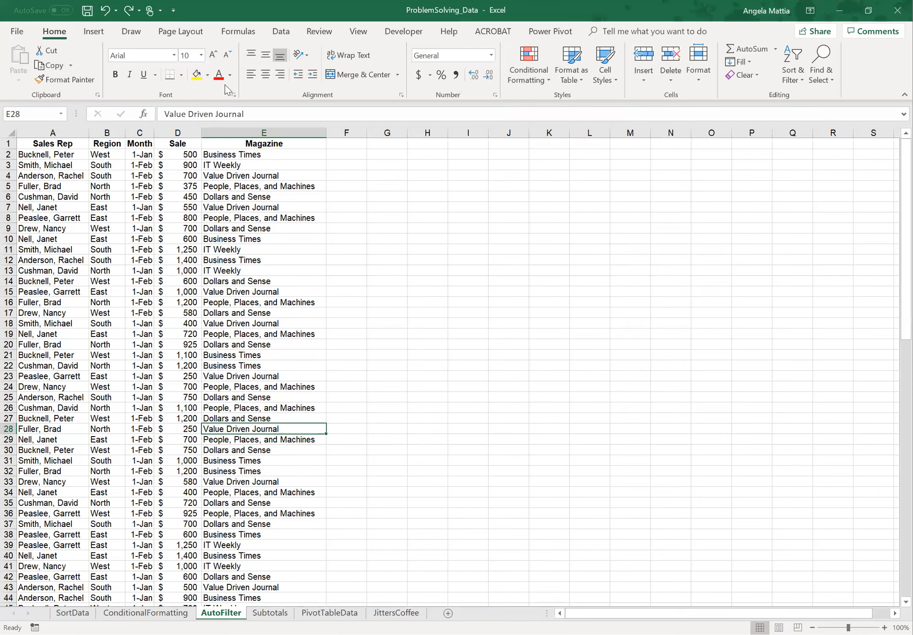
left_click(281, 32)
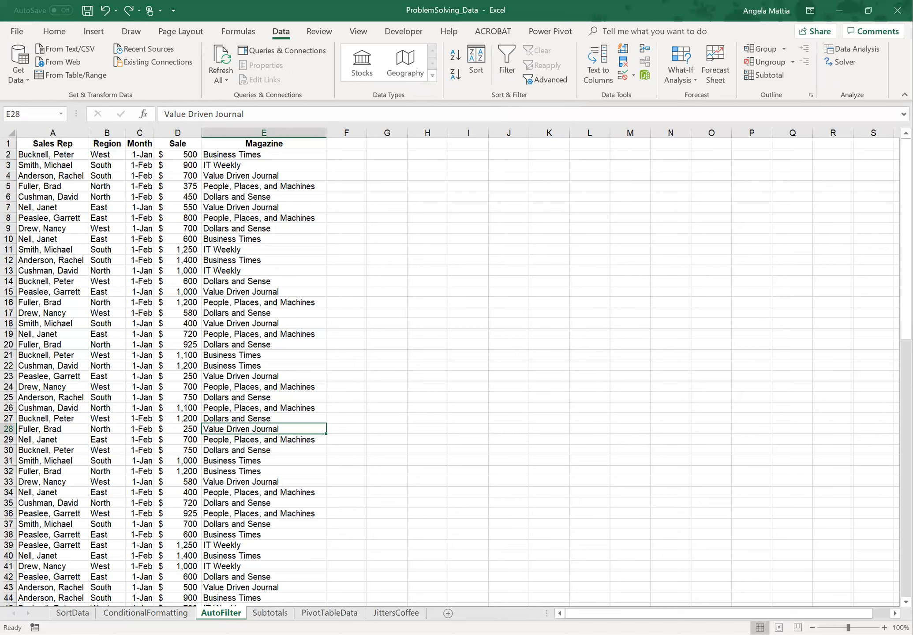
left_click(57, 129)
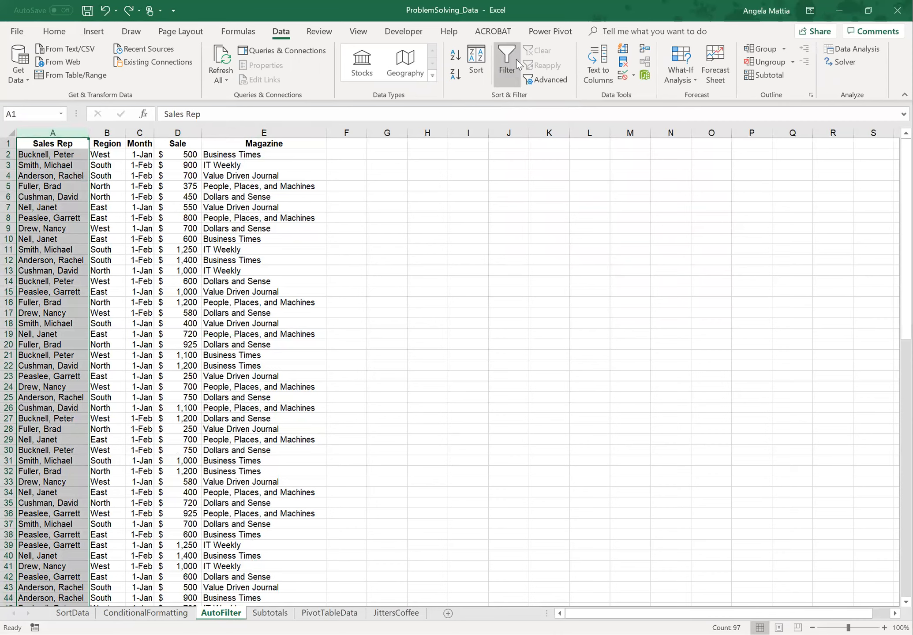
left_click(65, 132)
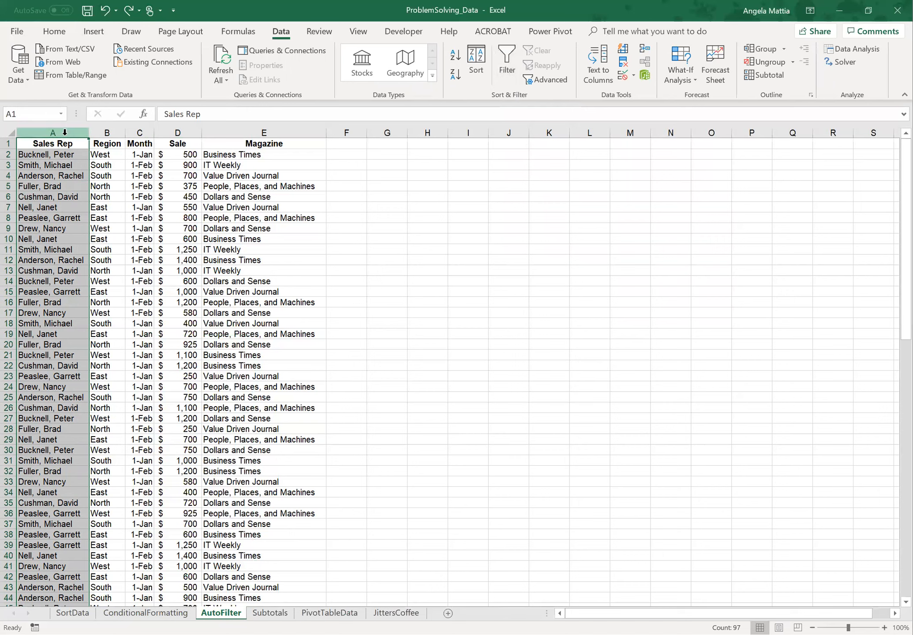
left_click_drag(65, 132, 245, 136)
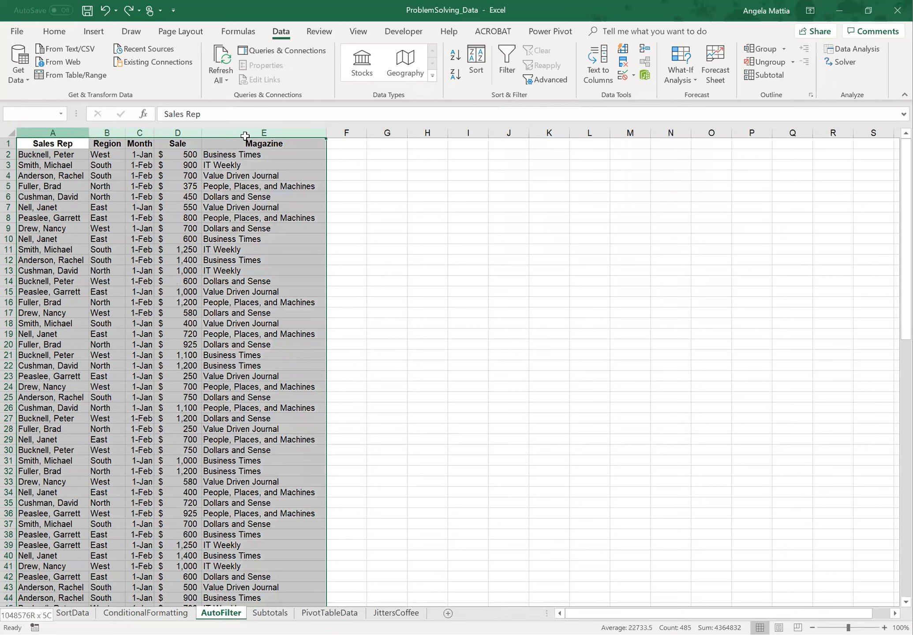
left_click(507, 62)
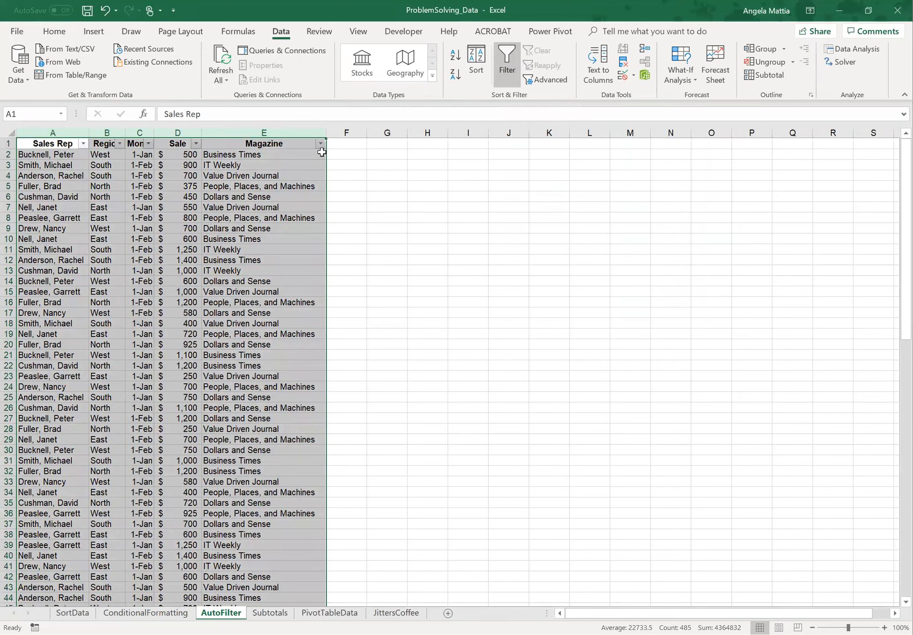
Filter the Region column to show only East records, and clear that filter
left_click(83, 145)
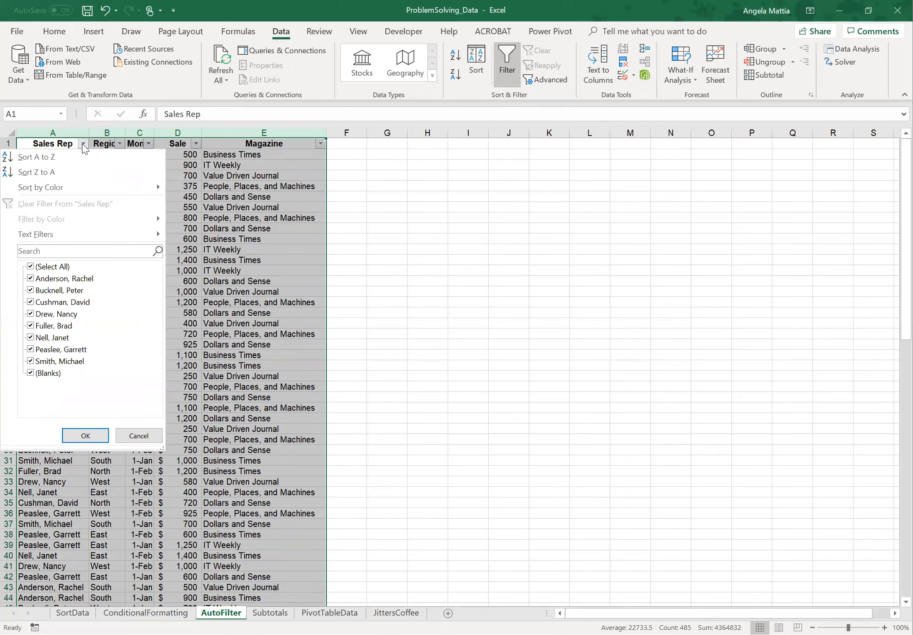
left_click(138, 435)
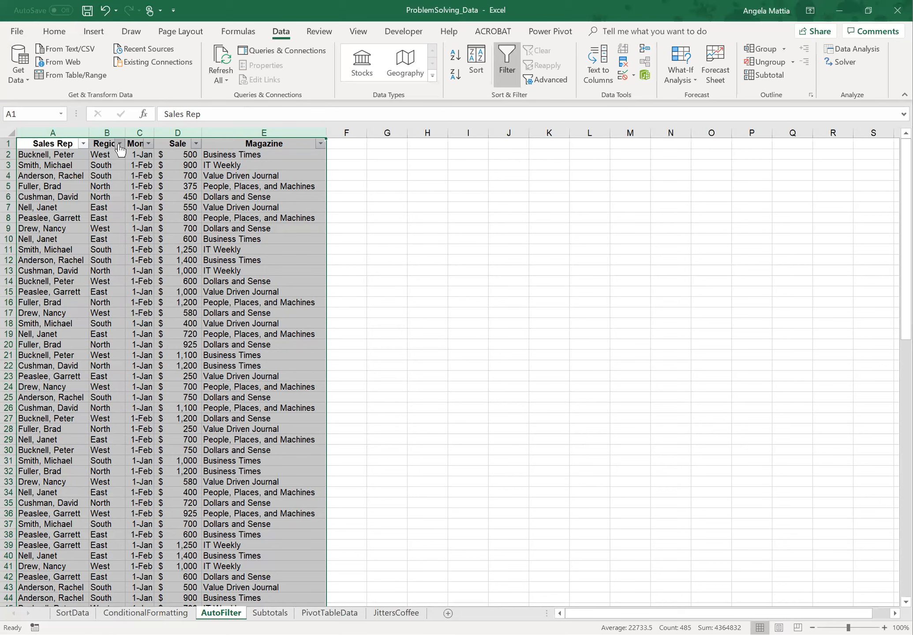
left_click(120, 144)
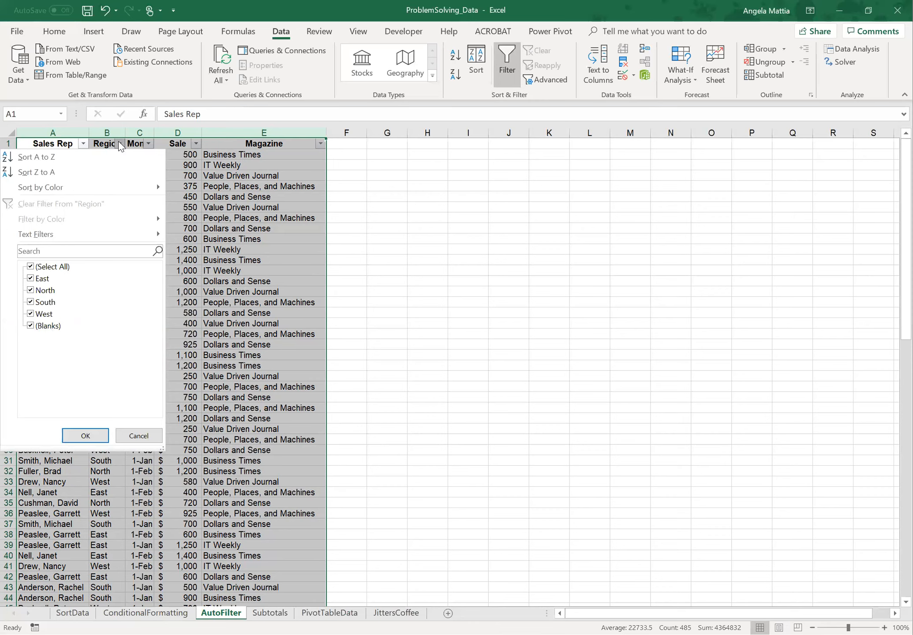
left_click(30, 267)
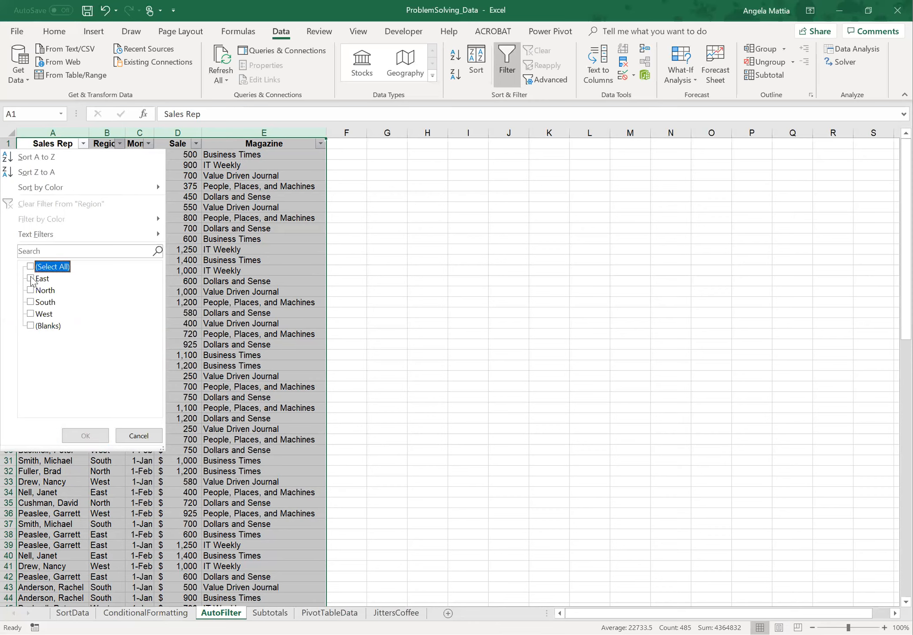
left_click(30, 278)
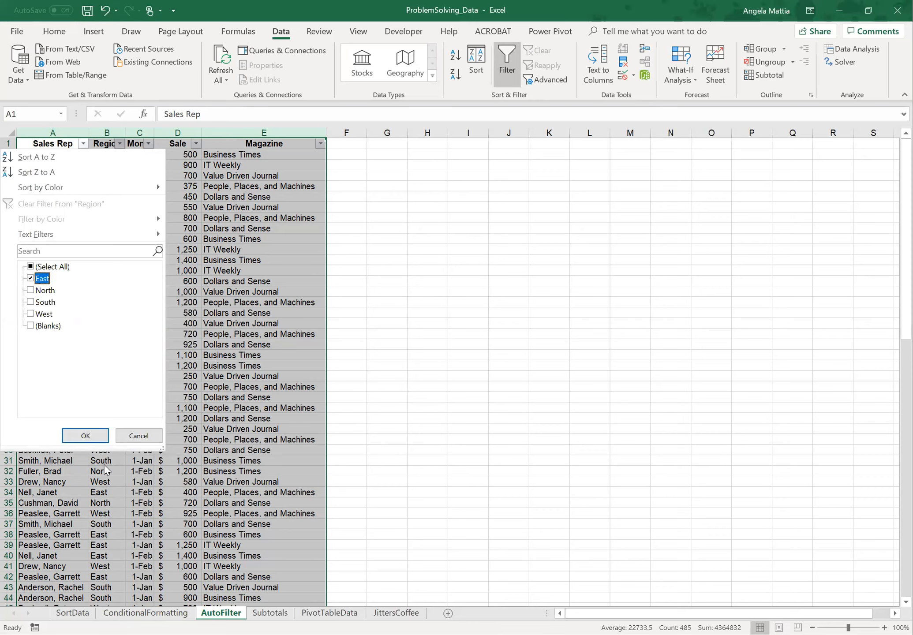
left_click(86, 436)
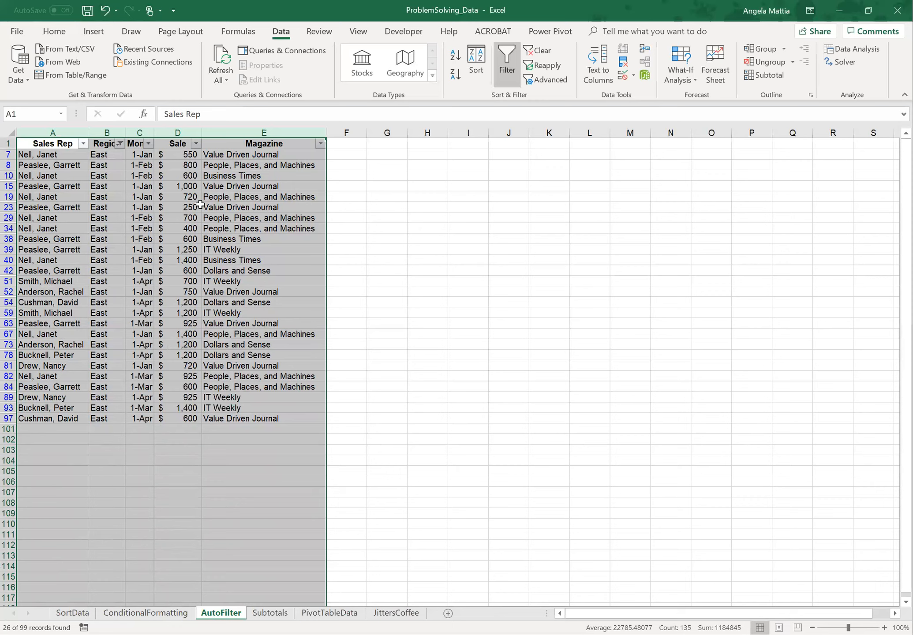
left_click(119, 144)
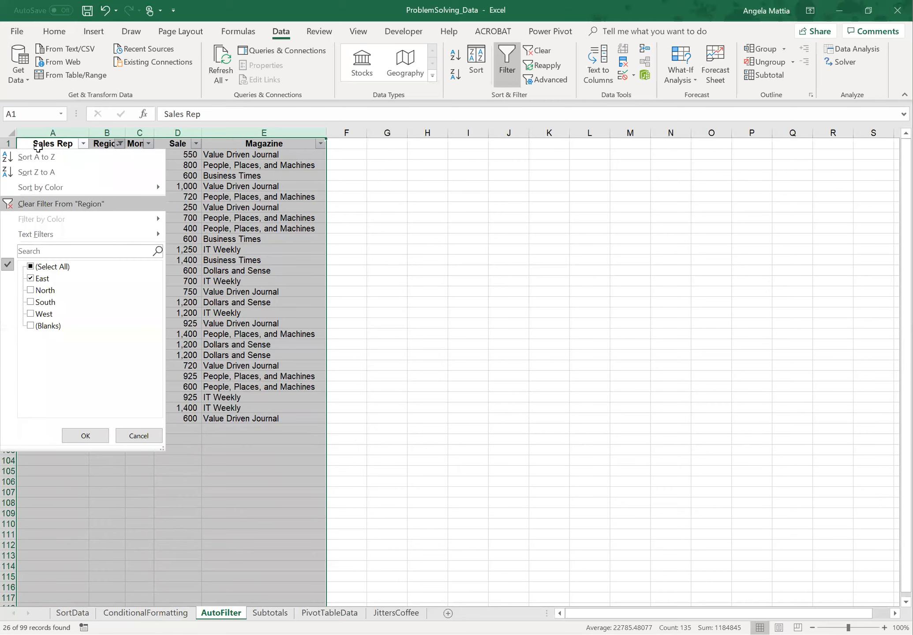
left_click(86, 207)
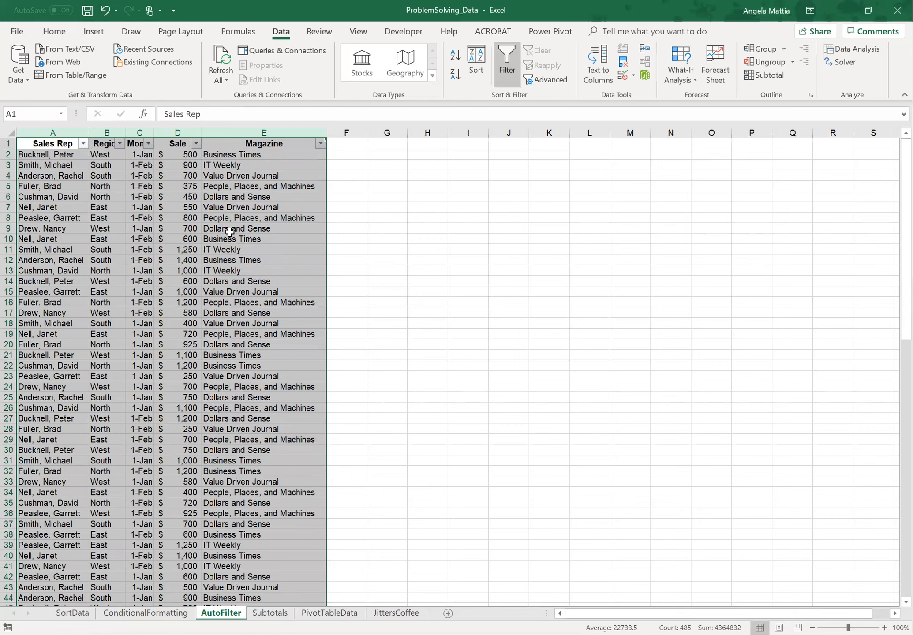
Filter the Sale column to show only values between 500 and 800
left_click(196, 143)
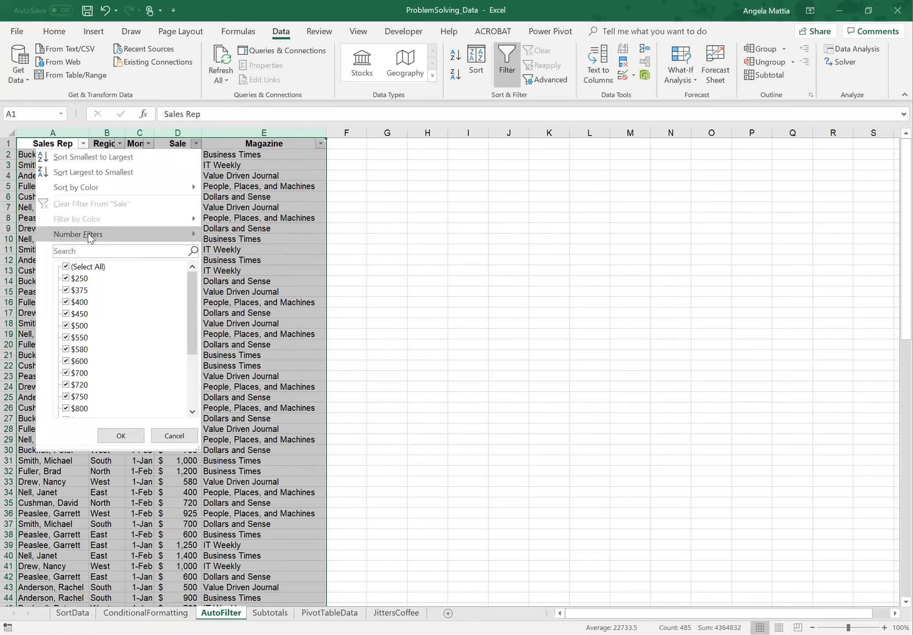
mouse_move(91, 241)
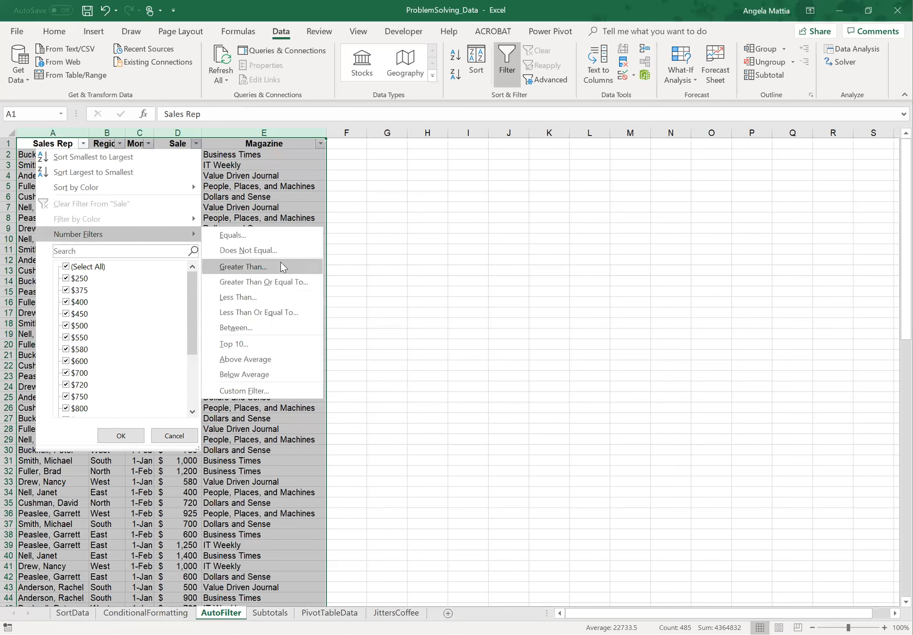
left_click(256, 326)
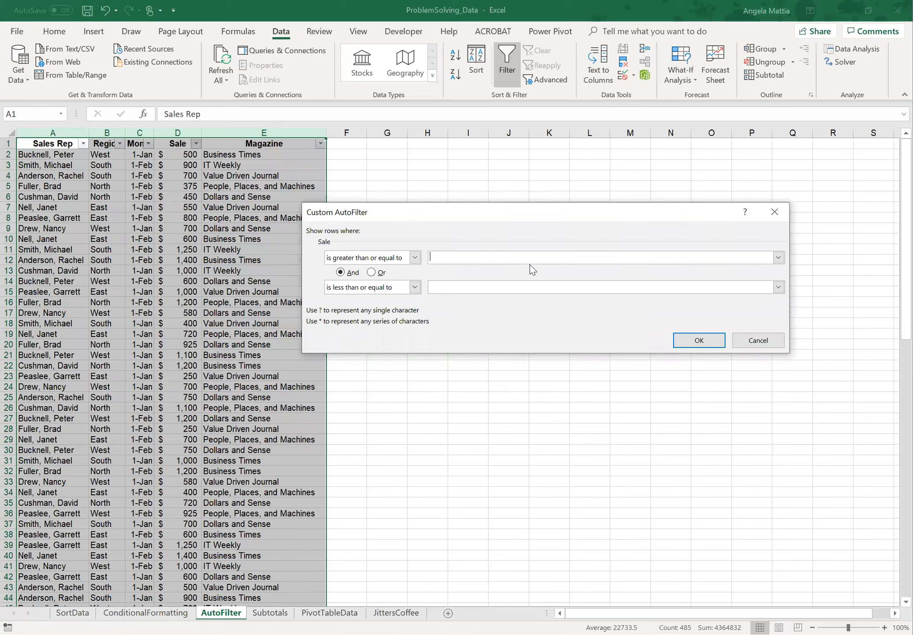
type("500")
left_click(463, 287)
type("800")
left_click(699, 340)
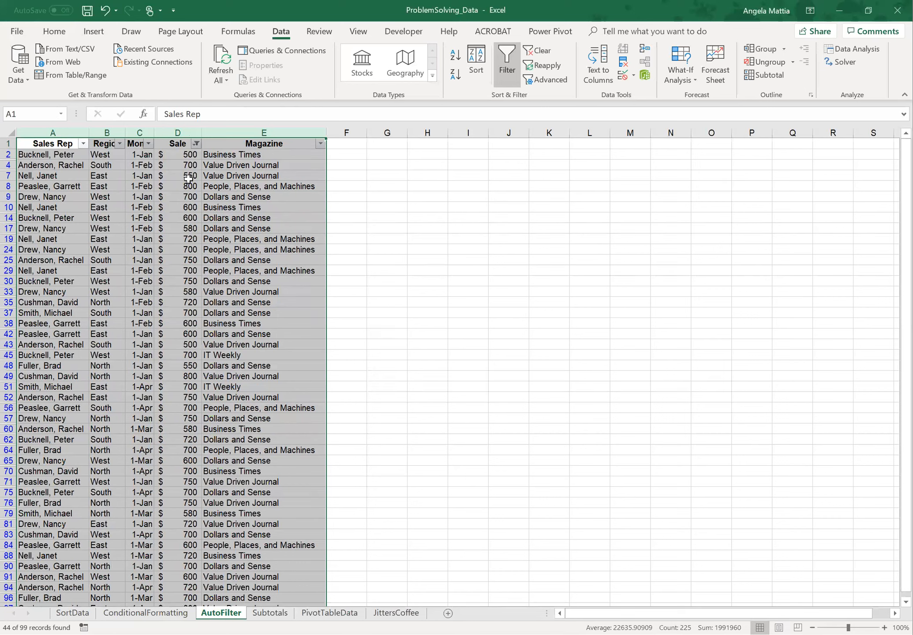
Review the number filter options for the Sale column and the text filter options for the Magazine column
left_click(196, 144)
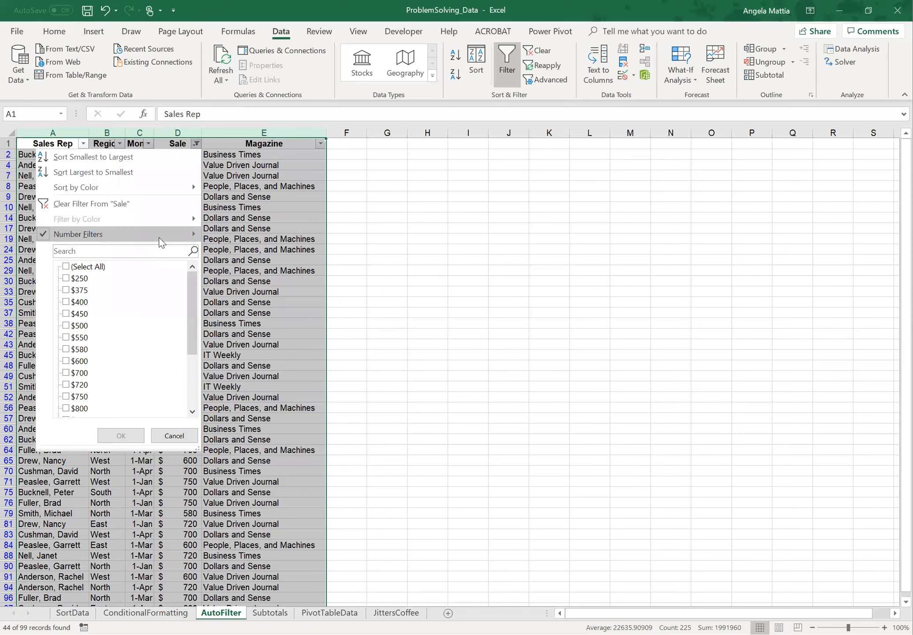
mouse_move(160, 238)
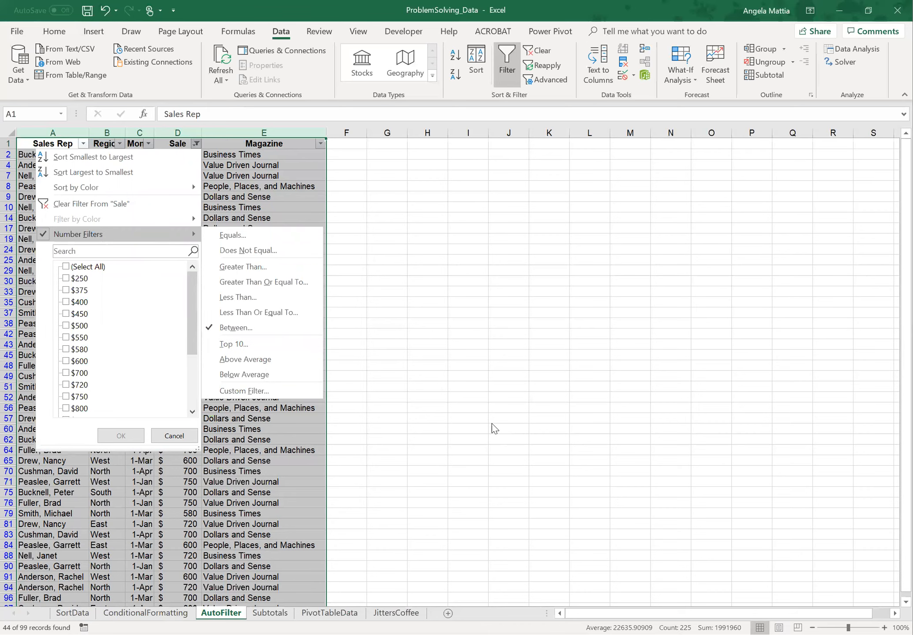
left_click(196, 144)
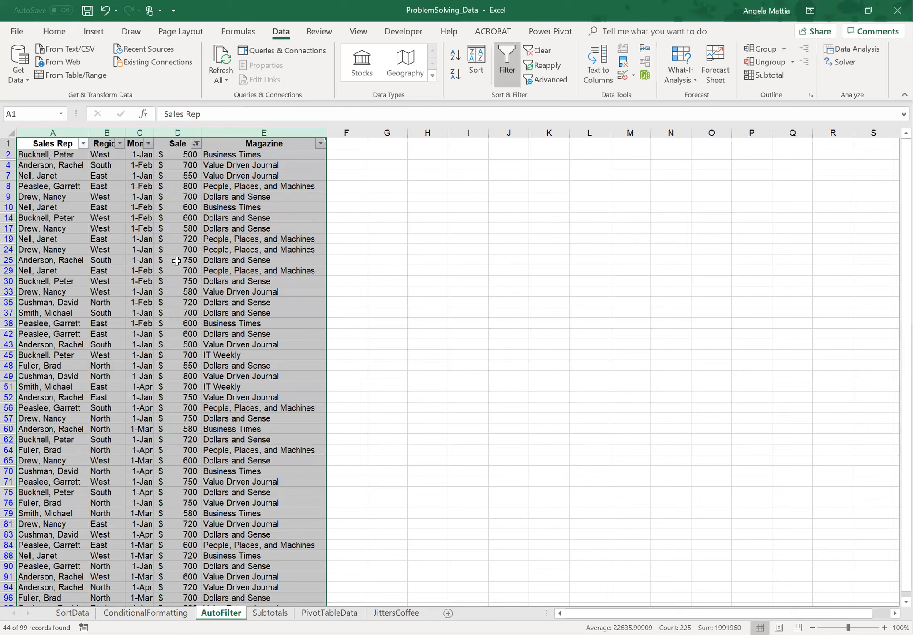
left_click(319, 143)
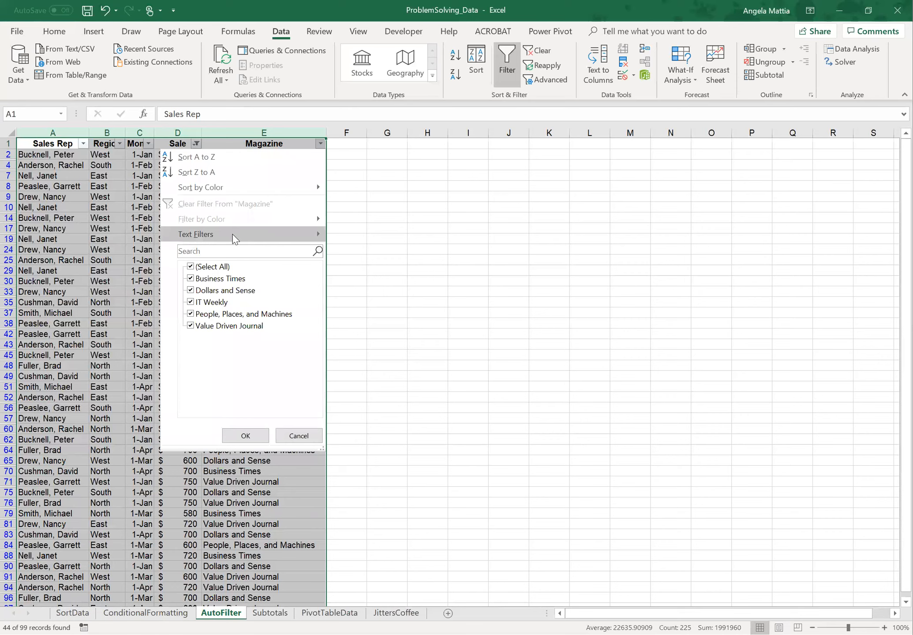
mouse_move(233, 233)
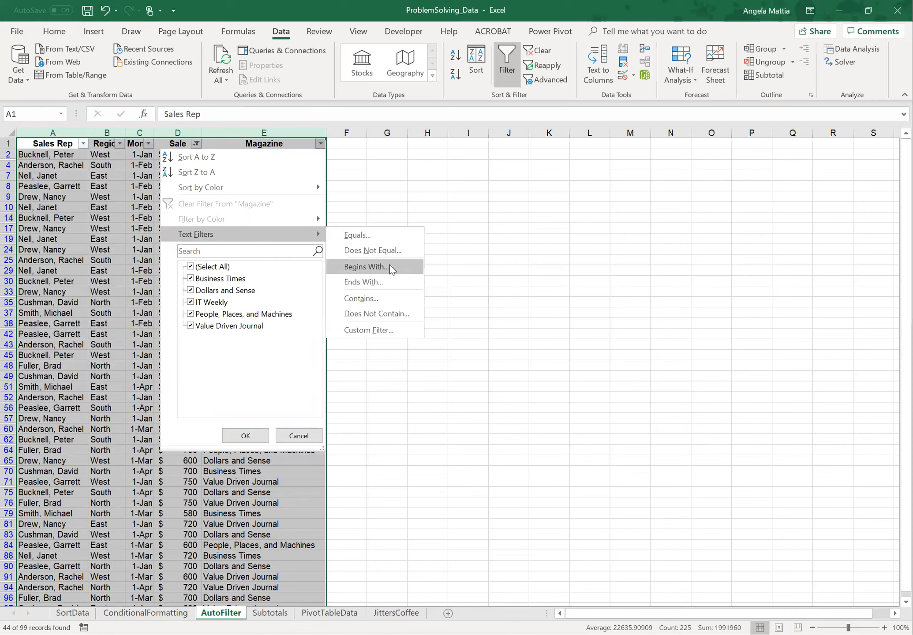
left_click(592, 365)
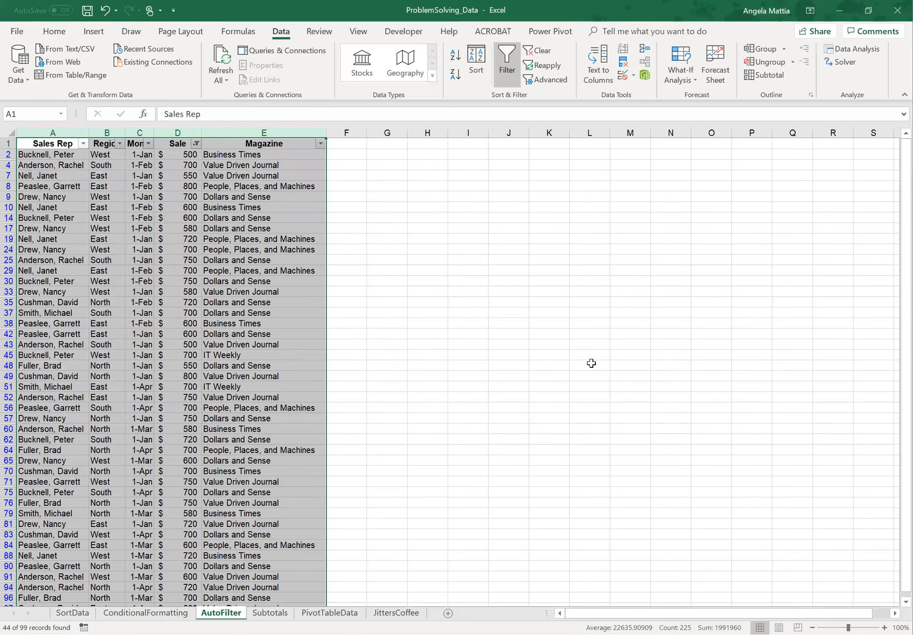
On the Subtotals sheet, add subtotals that sum only Sale at each change in Sales Rep, with the summary below the data
left_click(275, 614)
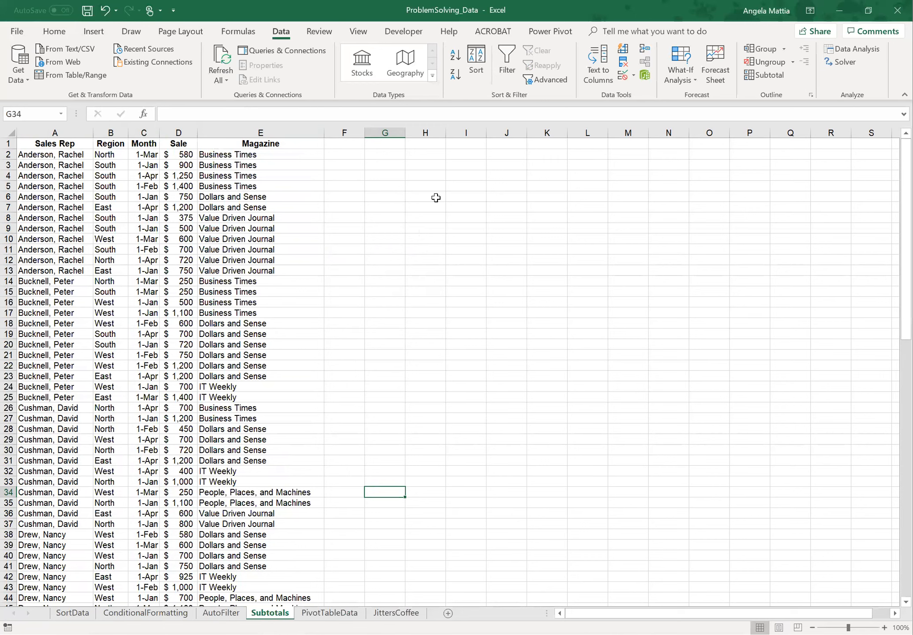
left_click(777, 77)
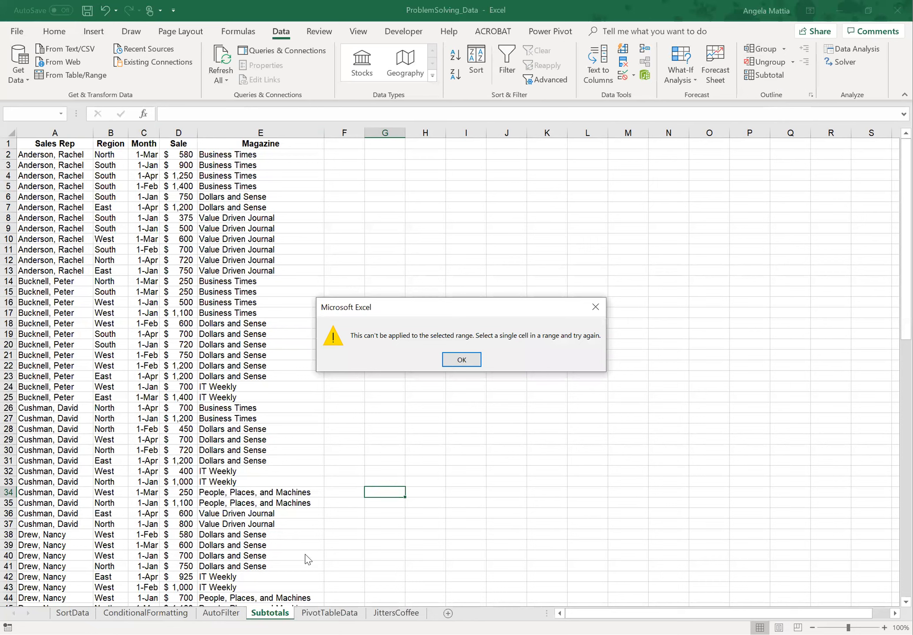
left_click(461, 359)
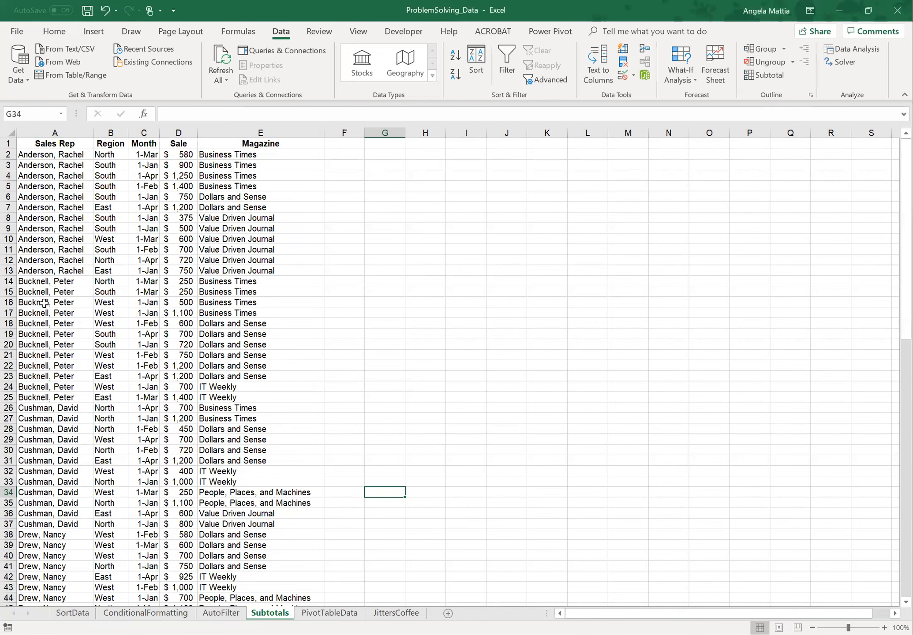
left_click(224, 207)
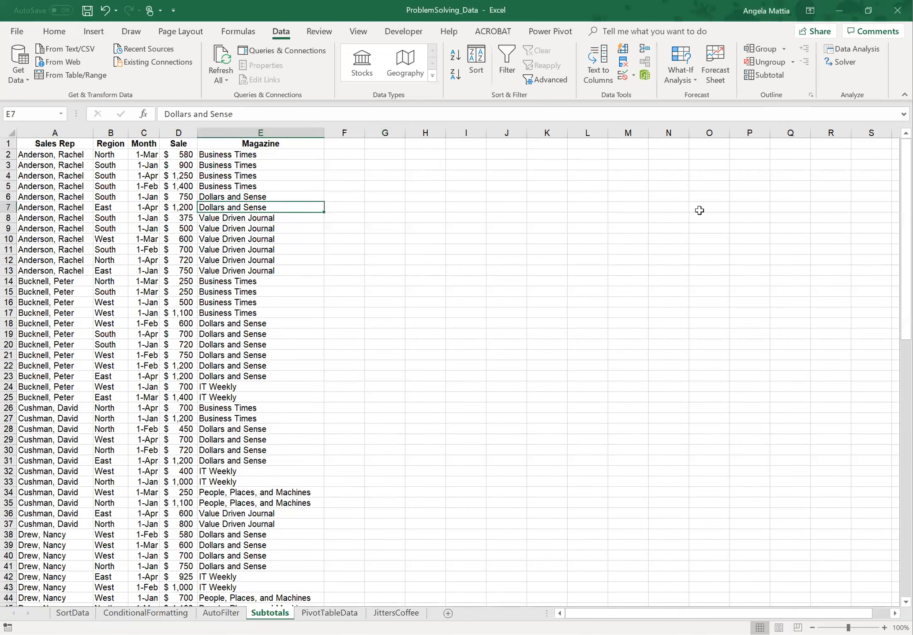
left_click(777, 77)
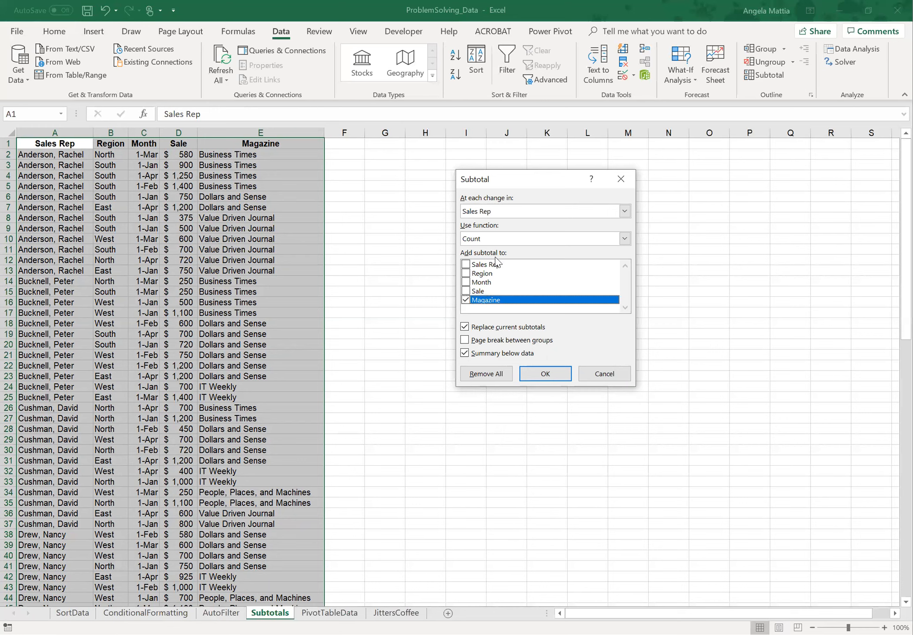
left_click(624, 239)
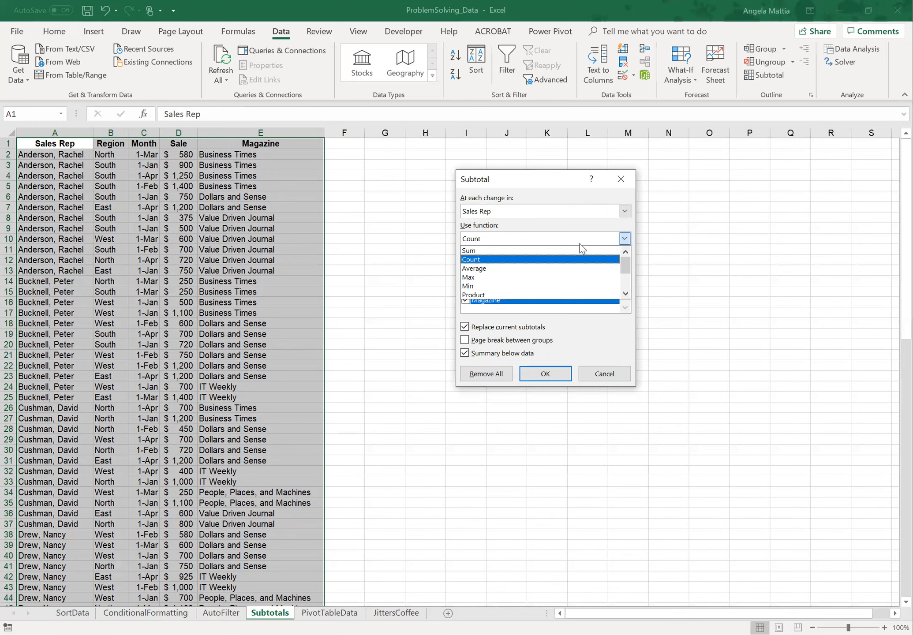
left_click(468, 250)
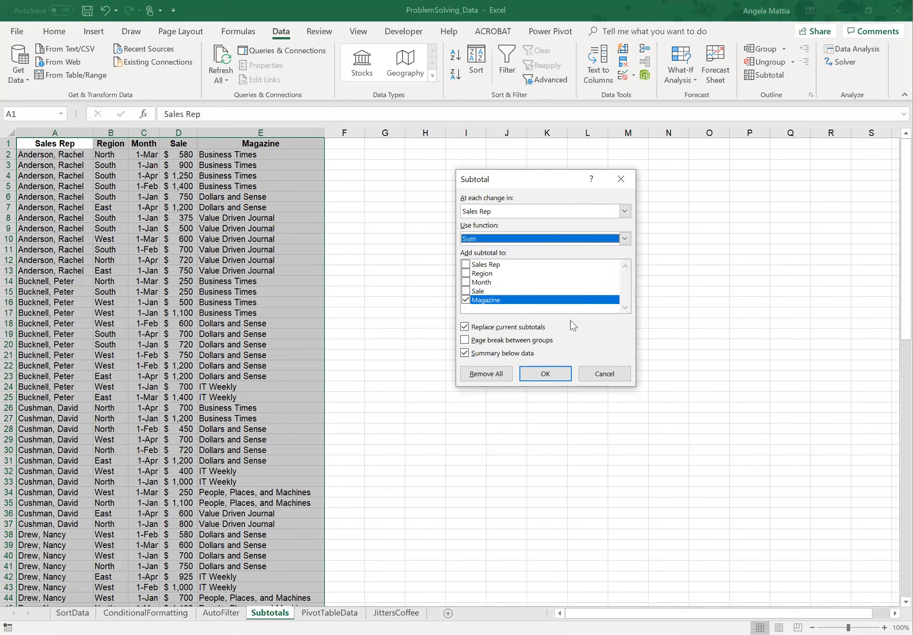
left_click(465, 292)
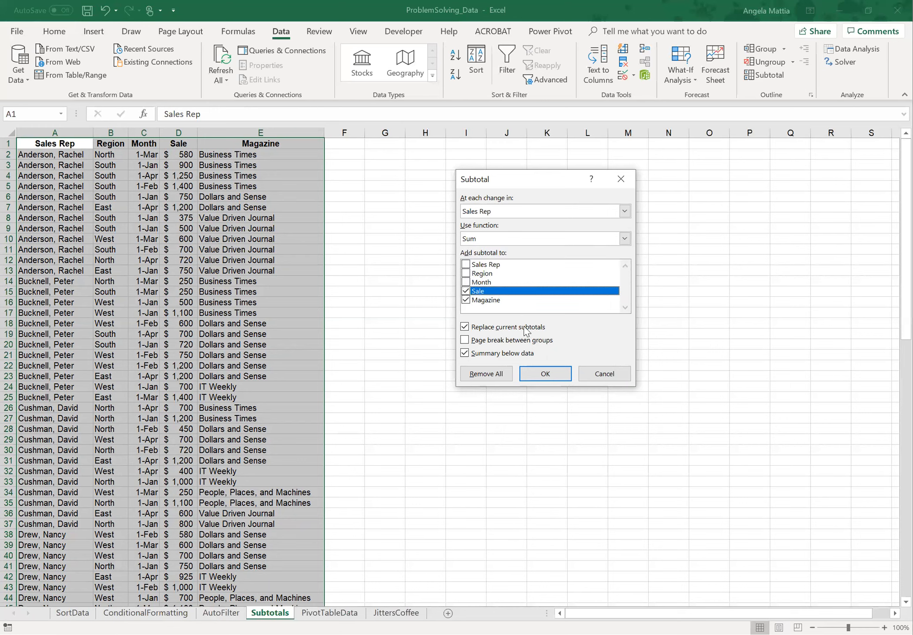
left_click(466, 301)
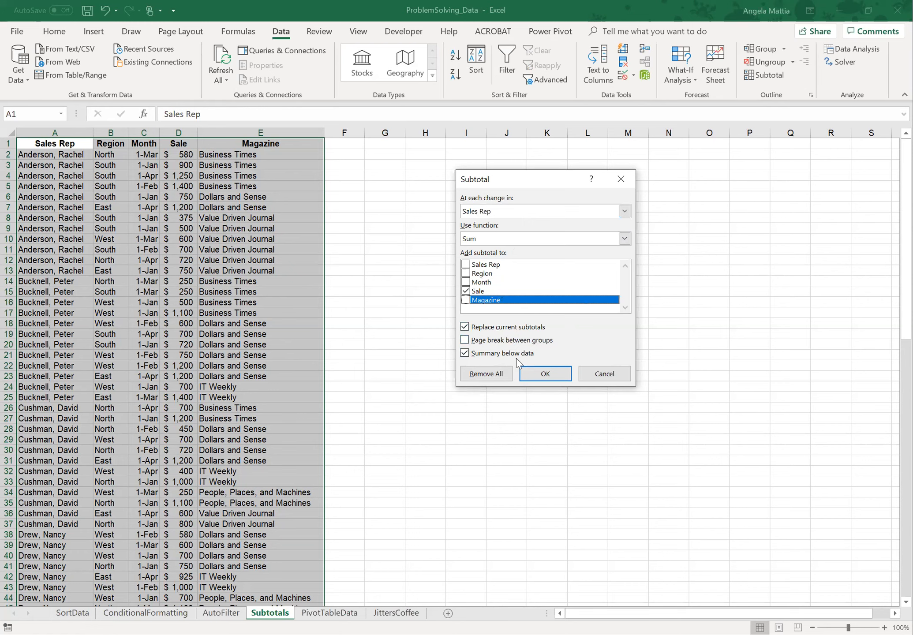
left_click(547, 375)
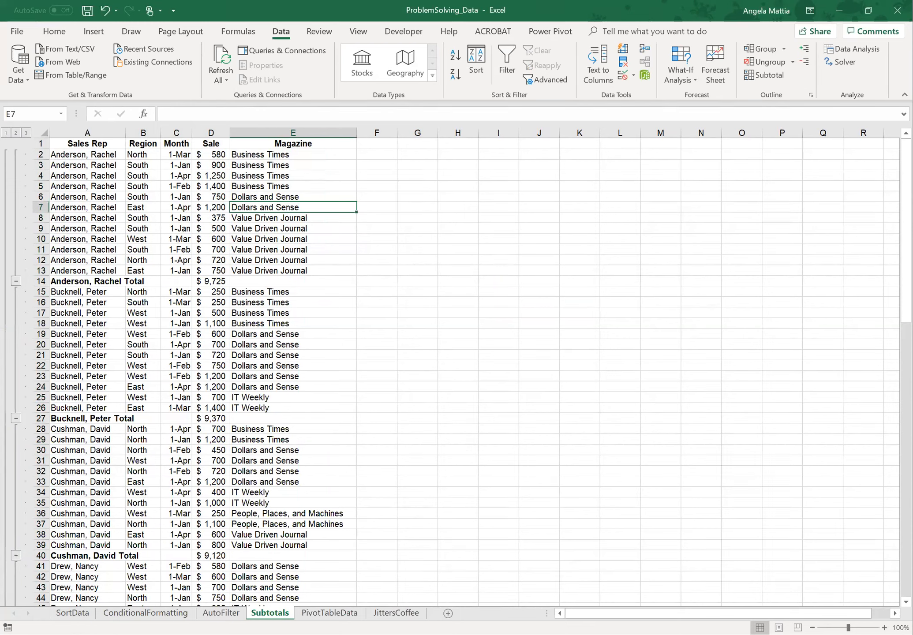
AutoFit the width of the Sale column so the larger subtotals and the grand total fit
left_click_drag(906, 289, 906, 561)
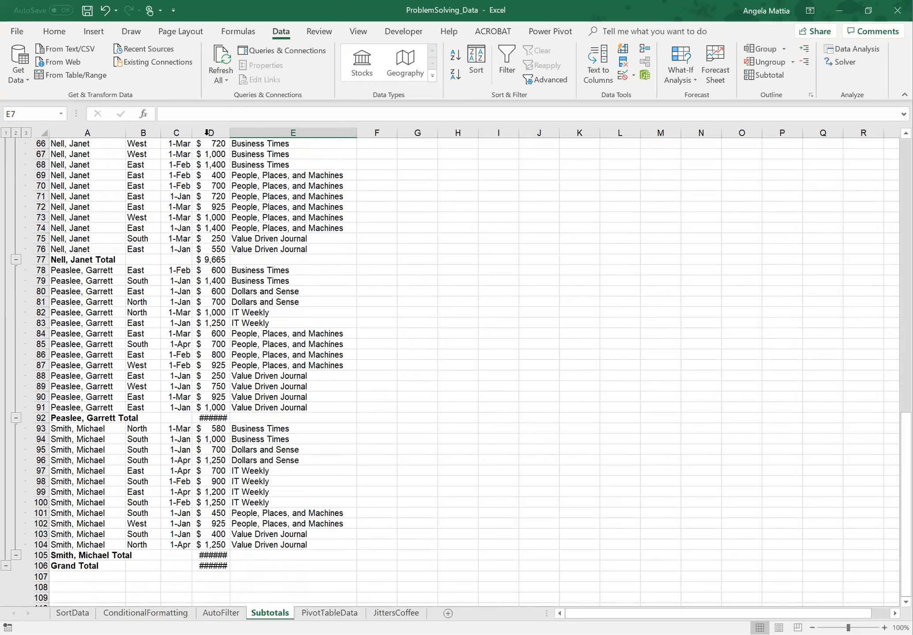
double_click(230, 133)
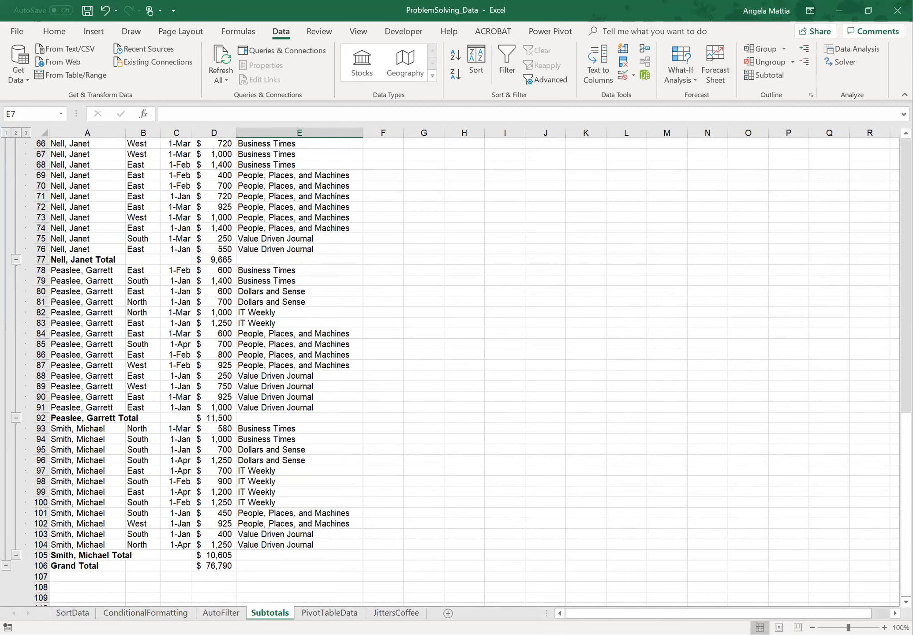
left_click_drag(905, 458, 905, 183)
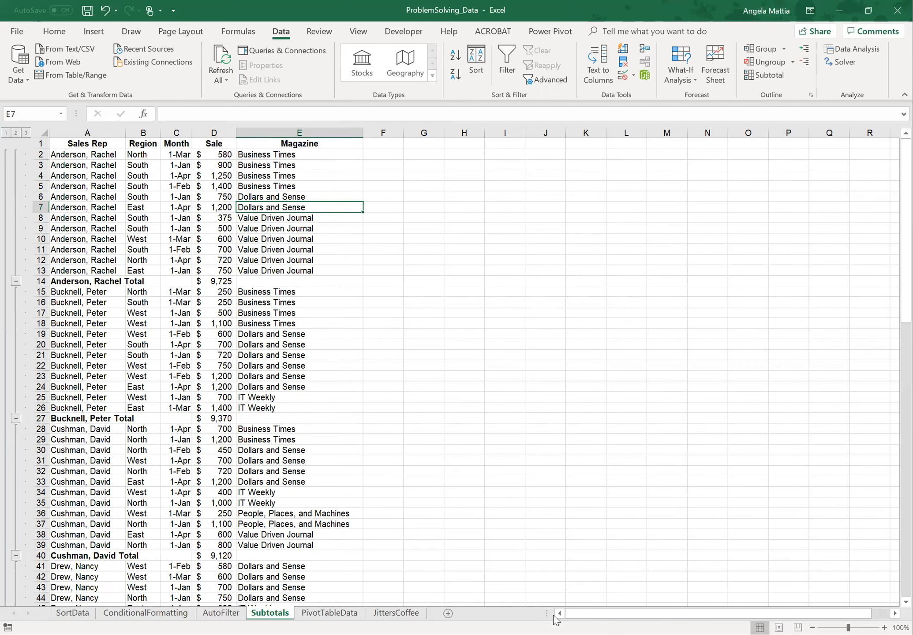
On the PivotTableData sheet, start a PivotTable from the sales data in A1:E97, placed on a new worksheet
left_click(336, 614)
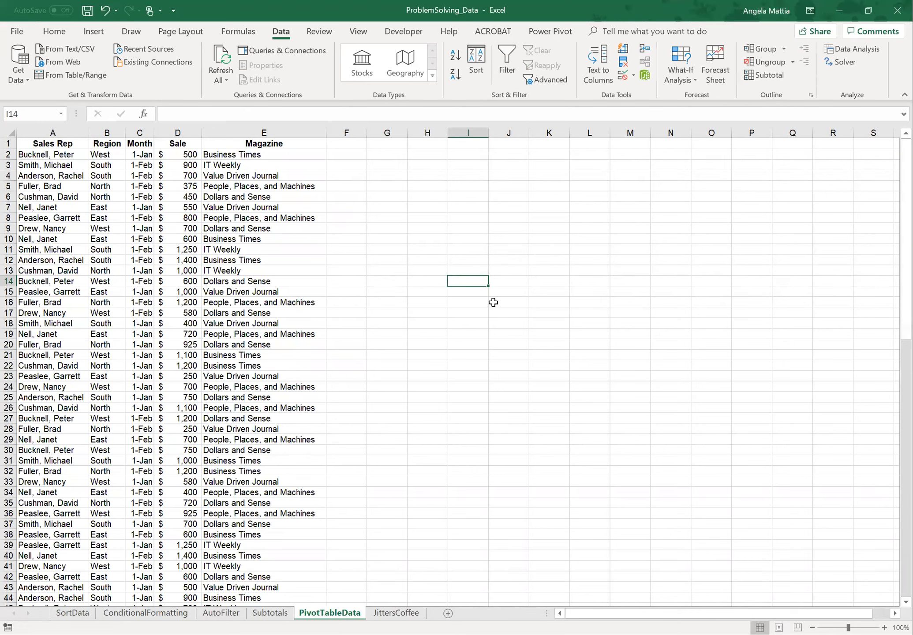
left_click(90, 33)
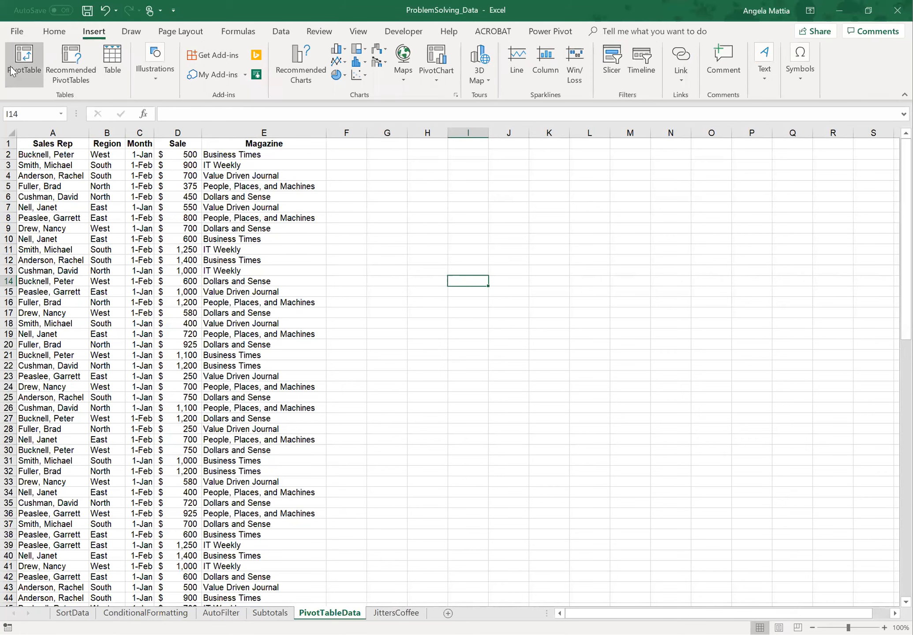
left_click(24, 62)
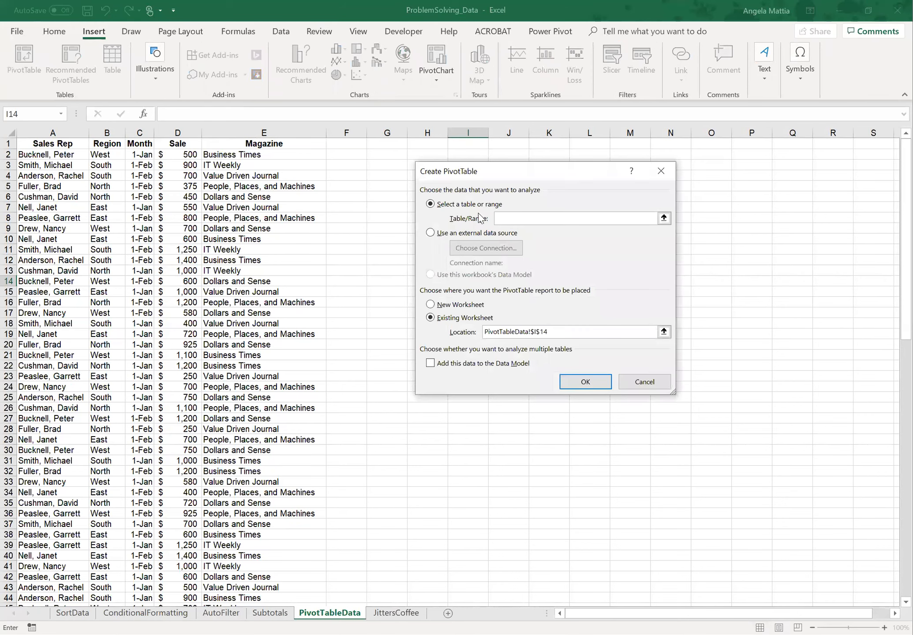
left_click(644, 382)
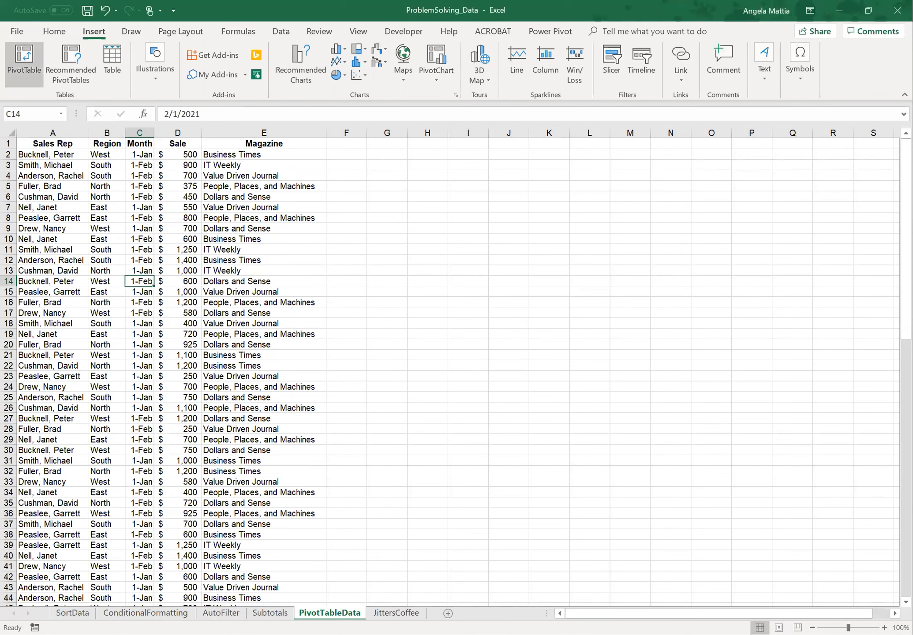
left_click(25, 58)
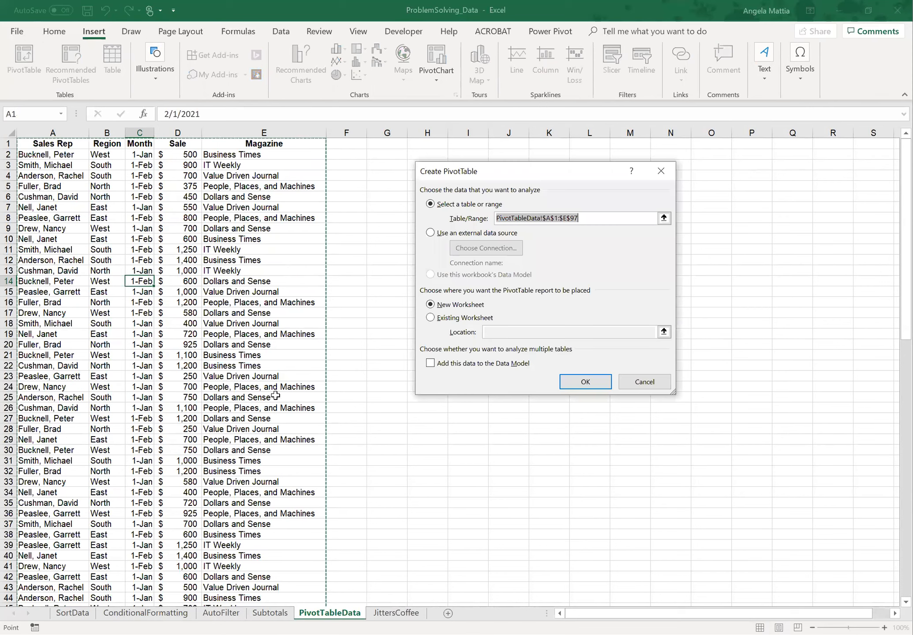
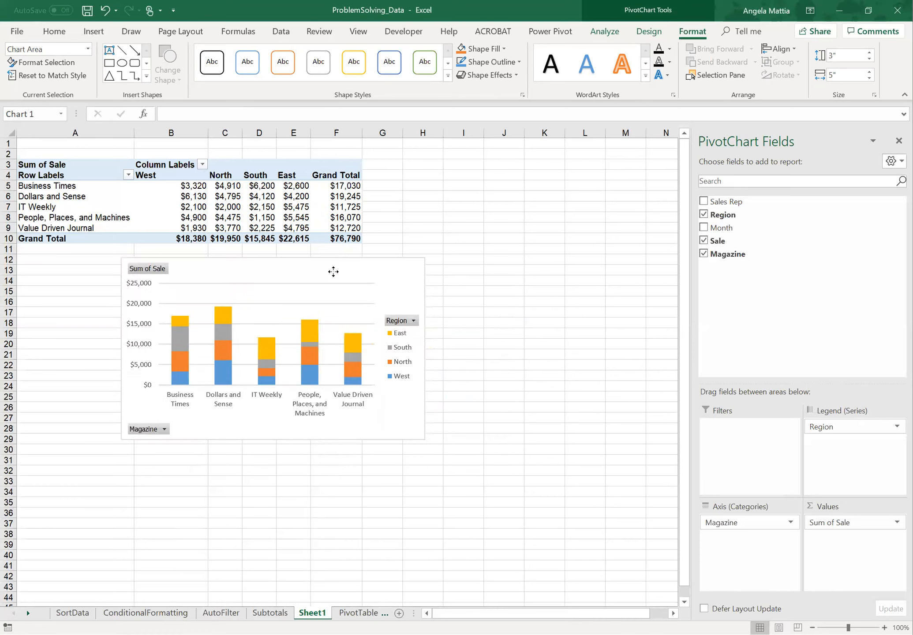
Check the chart elements available for the PivotChart and deselect the chart
left_click(443, 282)
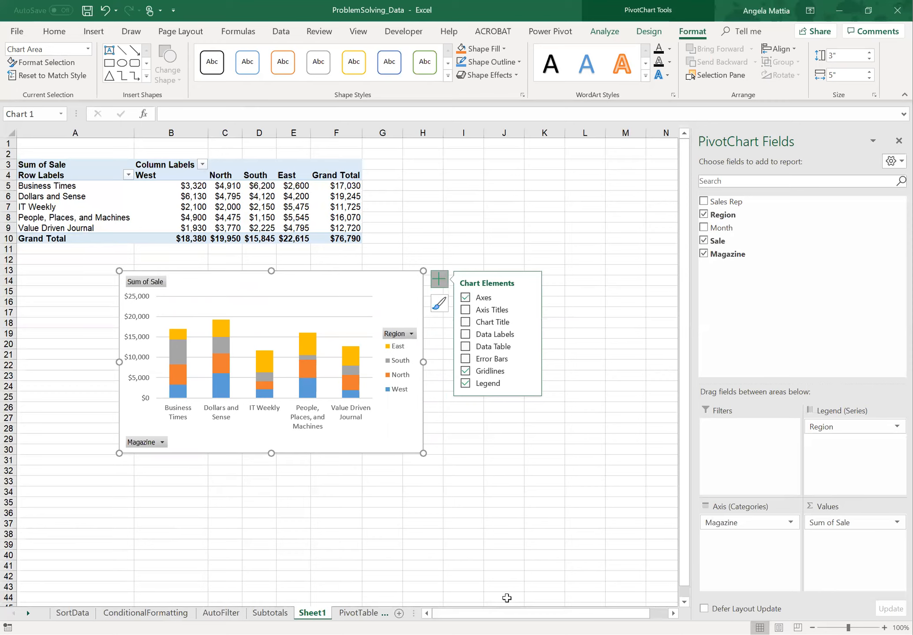
left_click(550, 549)
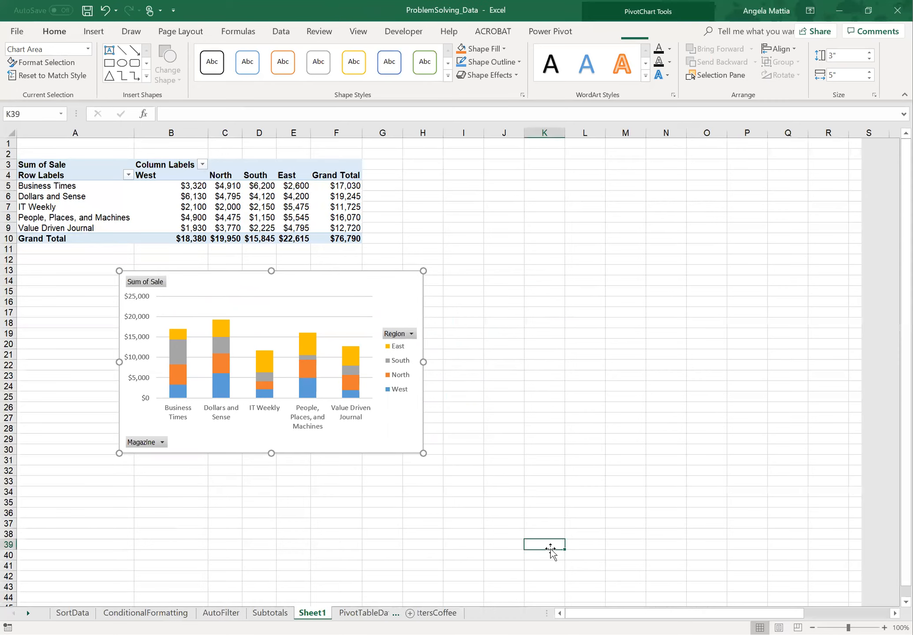
Replace Region with Month in the PivotTable's columns, and remove the Years (Month) field
left_click(215, 194)
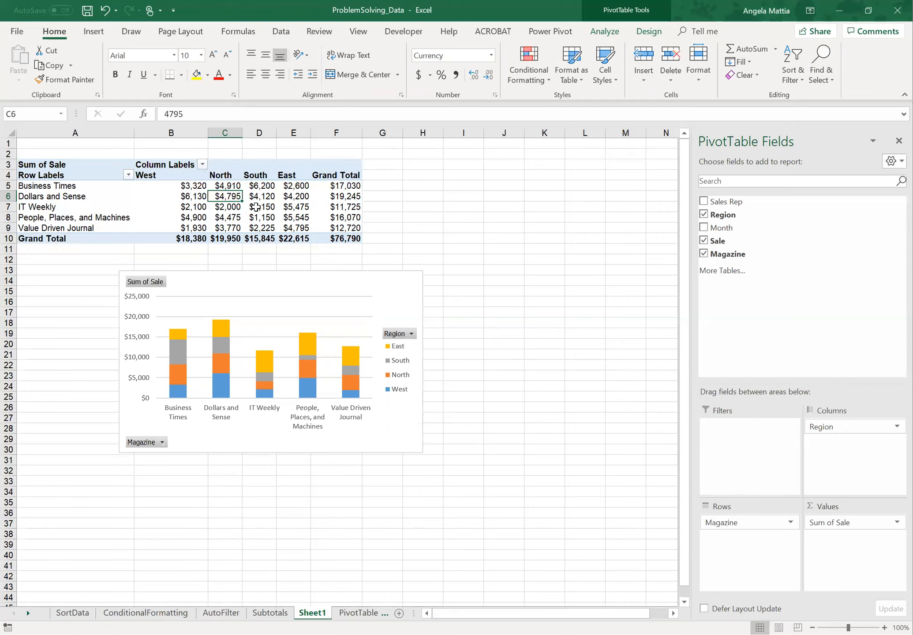
mouse_move(255, 207)
left_click_drag(829, 427, 838, 315)
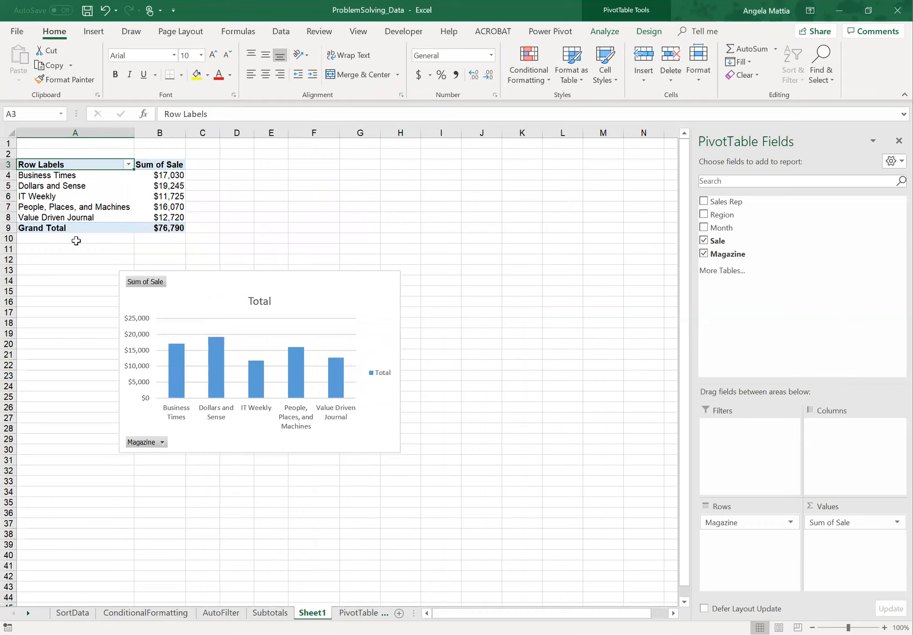
left_click_drag(722, 228, 861, 439)
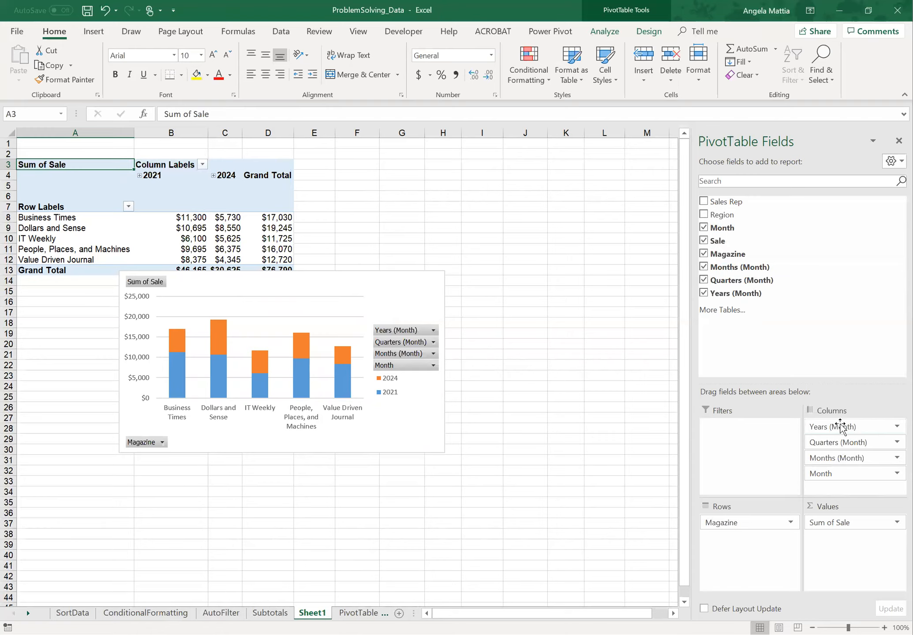
left_click_drag(819, 427, 846, 389)
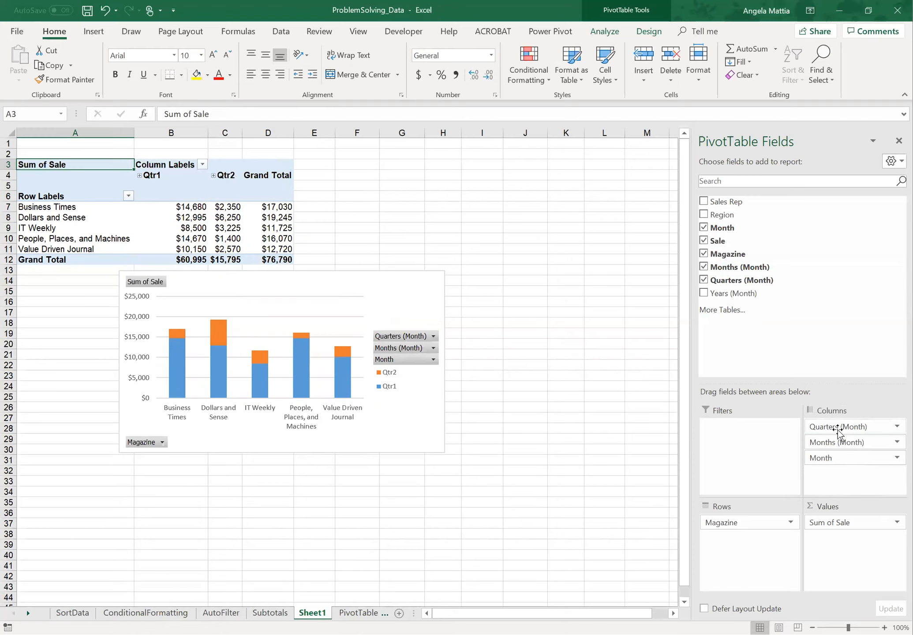
Remove the Quarters (Month) and Months (Month) fields from the PivotTable's columns, leaving only Month
left_click_drag(836, 429, 836, 285)
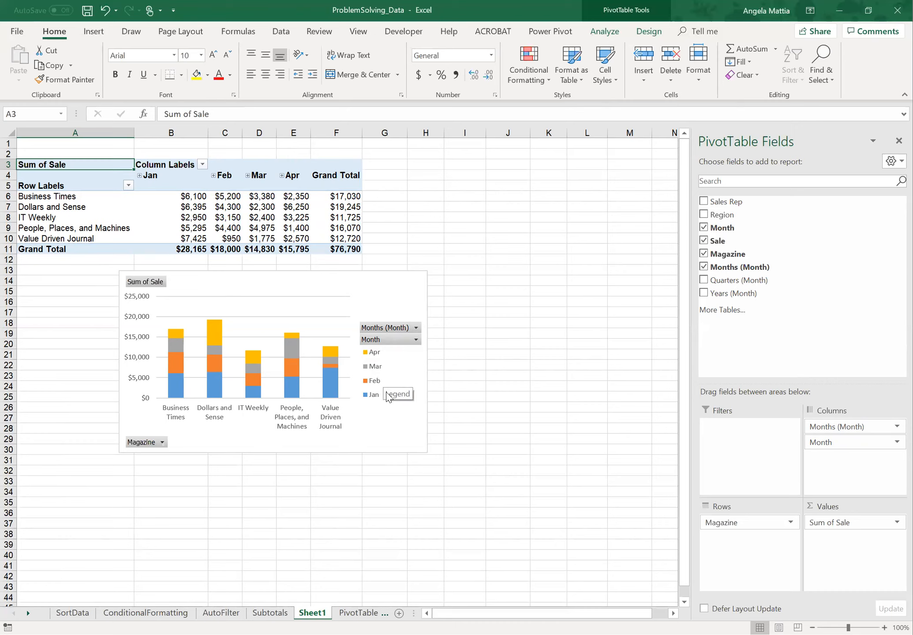
left_click_drag(827, 430, 760, 351)
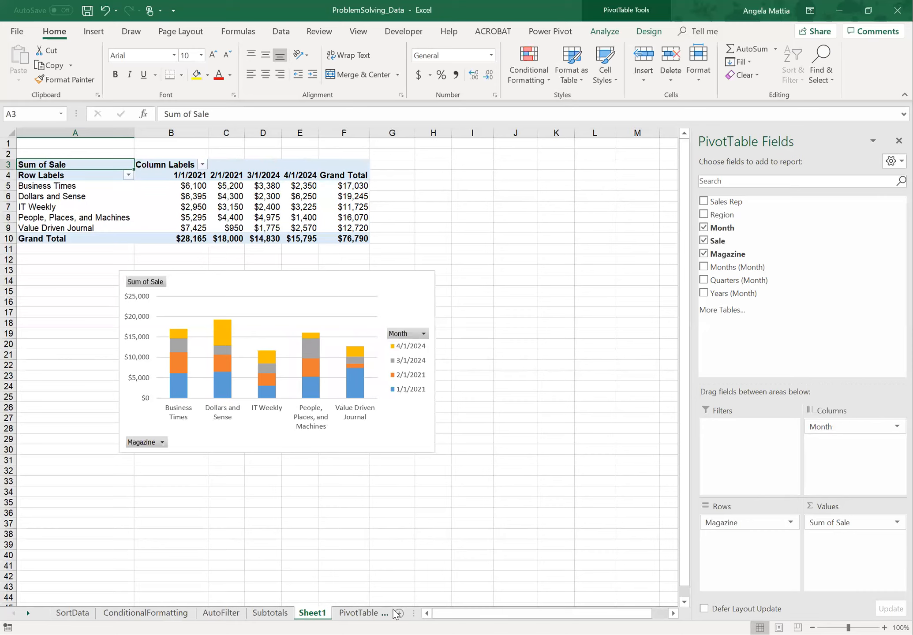
On the JittersCoffee sheet, create a PivotTable from the data in A5:D149, placed on a new worksheet
left_click(356, 613)
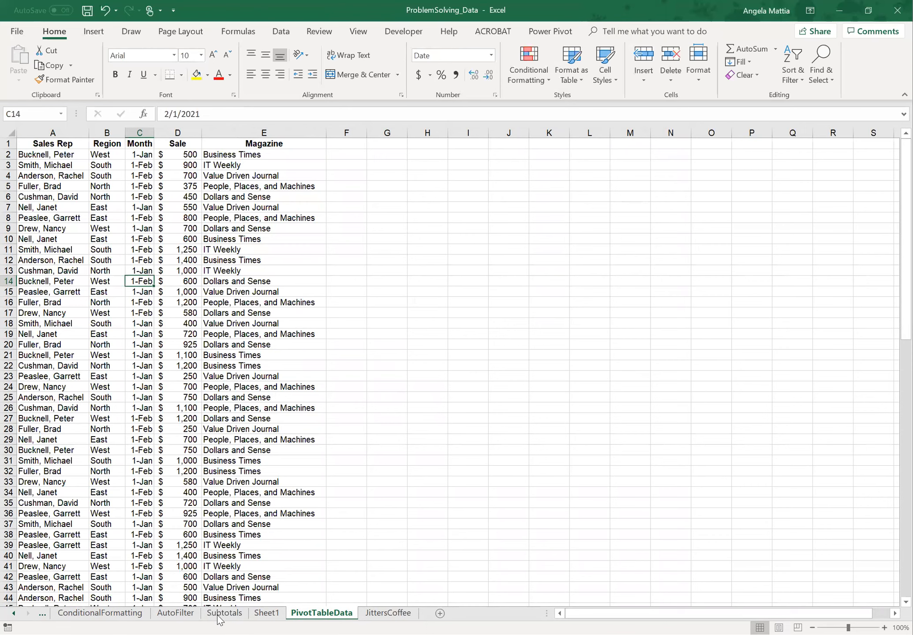
left_click(378, 613)
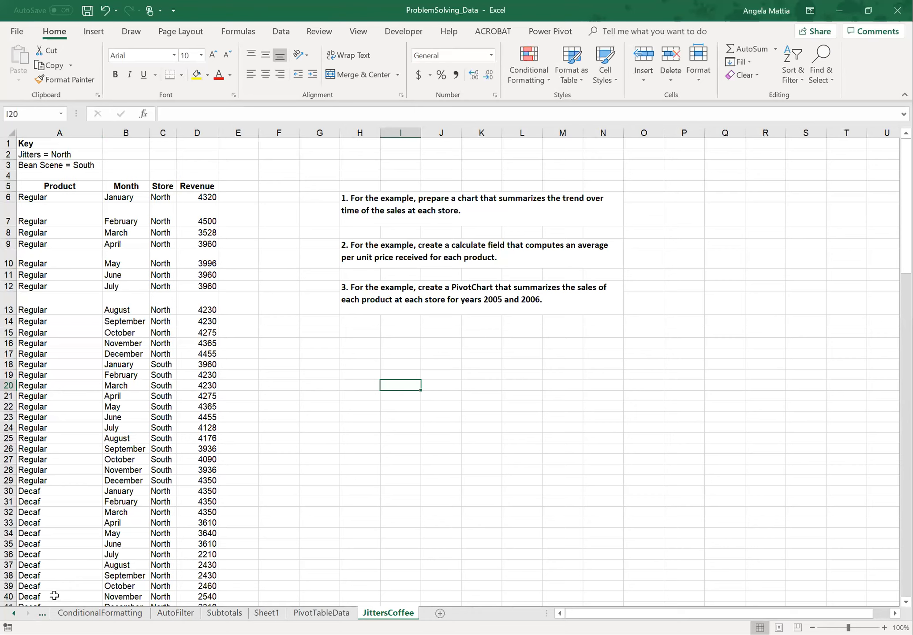
left_click(113, 262)
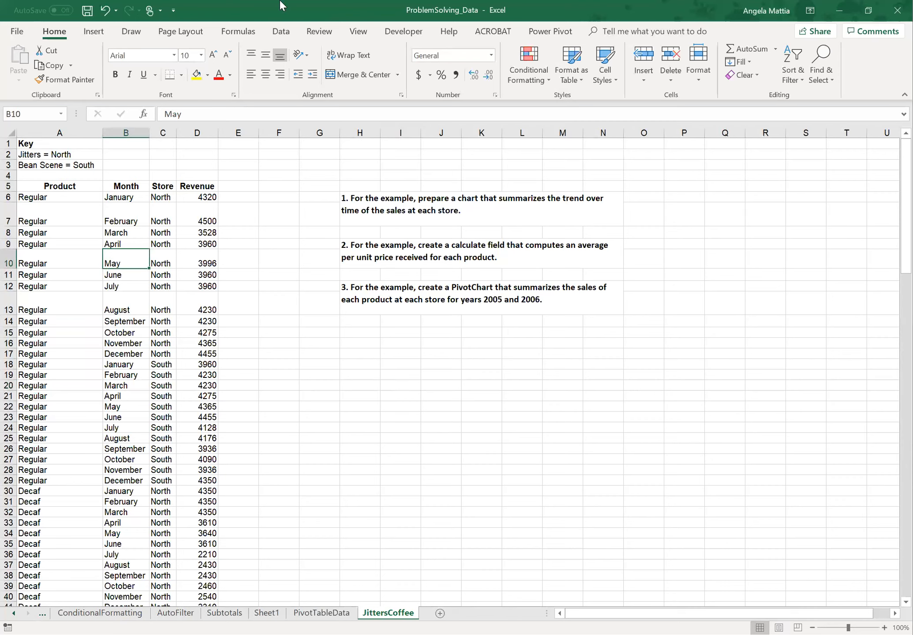
left_click(92, 33)
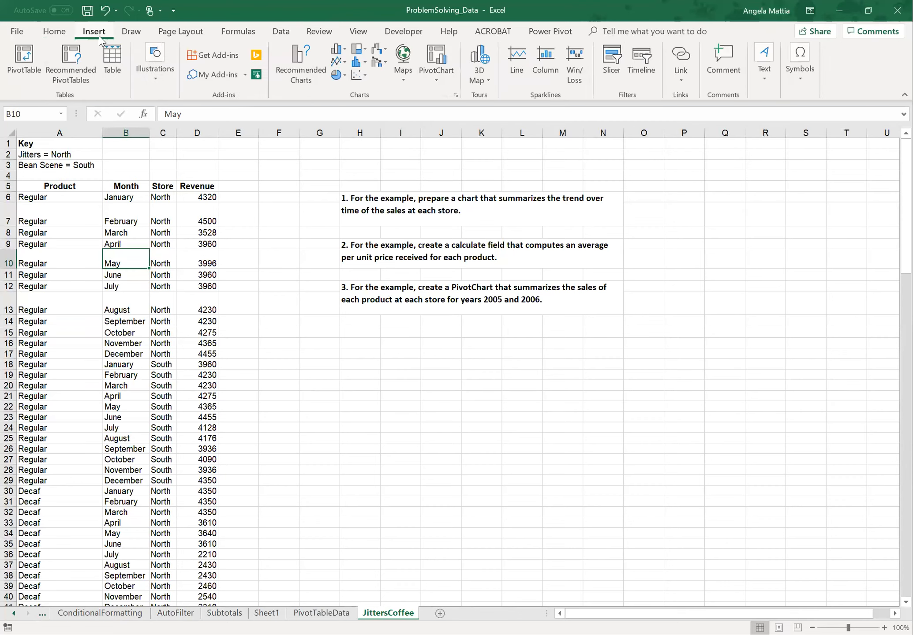
left_click(20, 61)
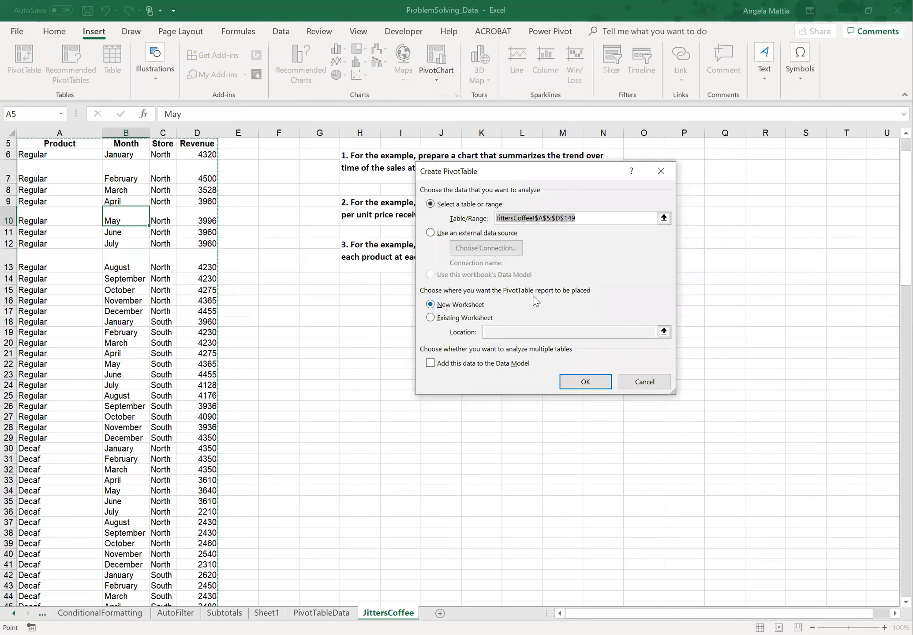
left_click(585, 382)
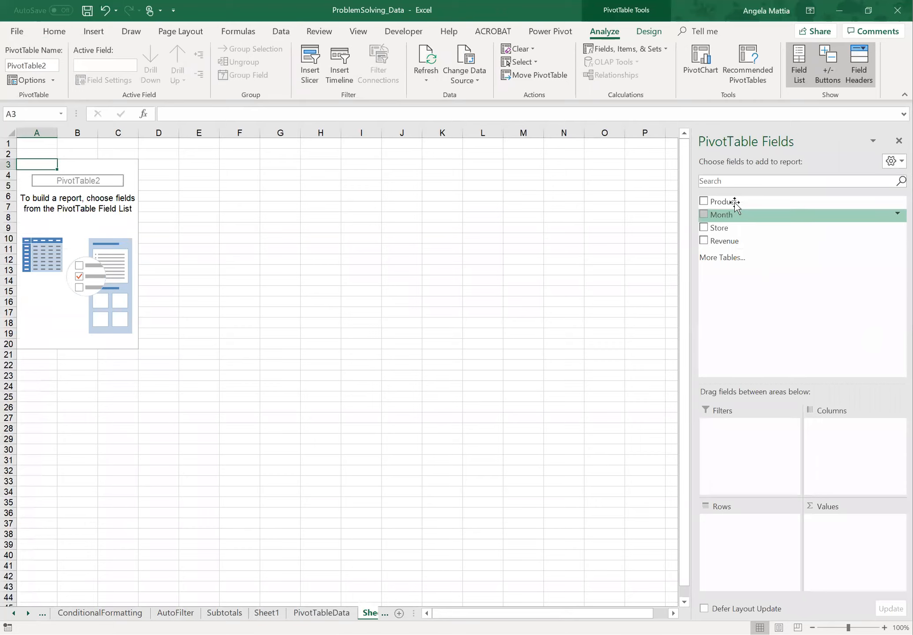
Set Product as the rows and Revenue as the summed values, and insert a clustered column PivotChart
left_click_drag(735, 203, 760, 540)
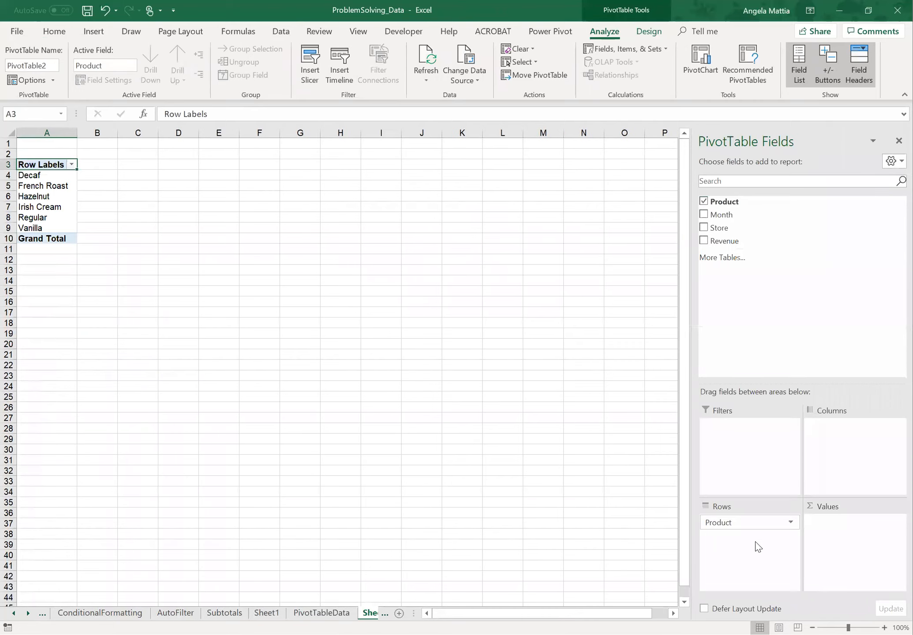
left_click_drag(748, 242, 848, 532)
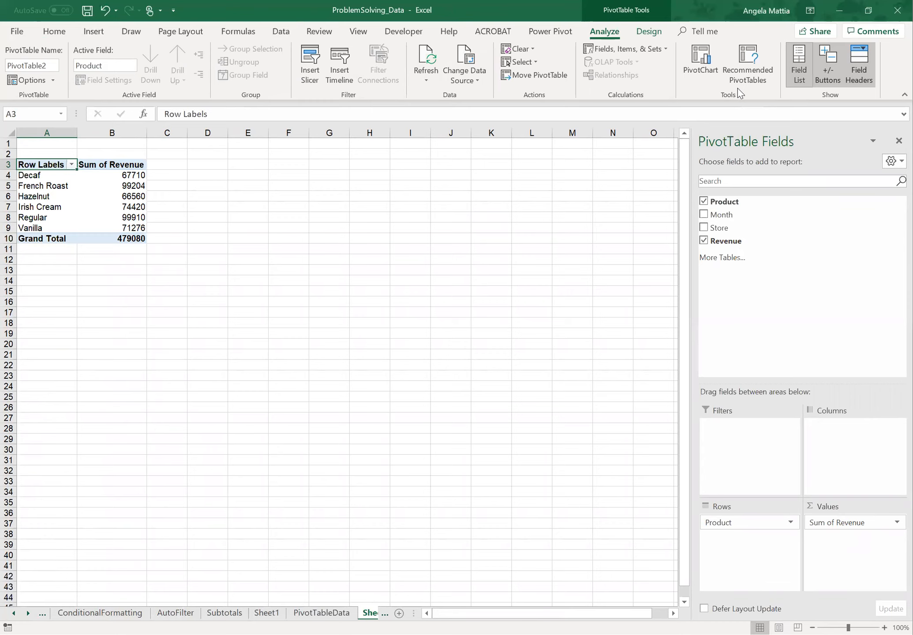
left_click(691, 62)
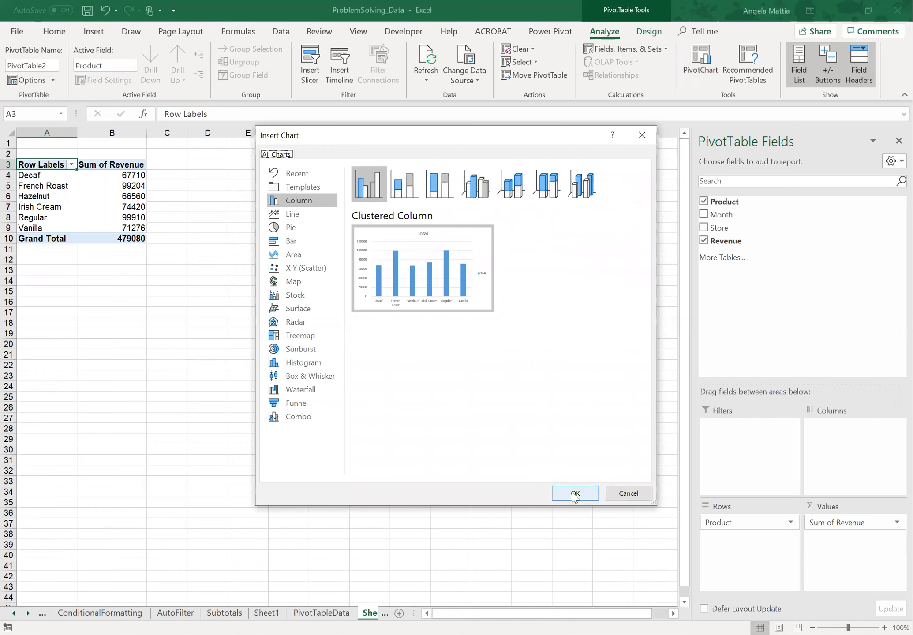
left_click(575, 495)
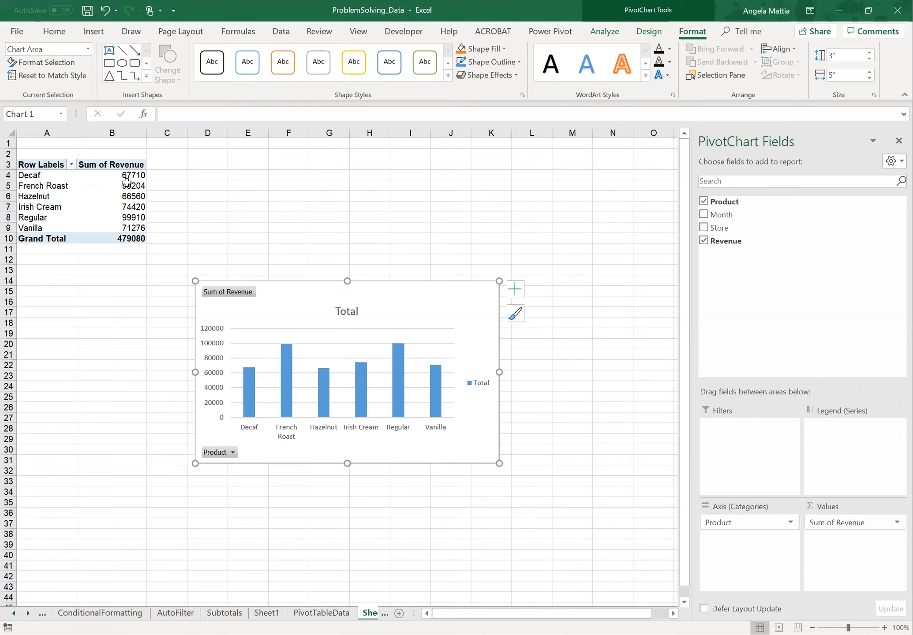
Sort the products in ascending order by Sum of Revenue
left_click(71, 165)
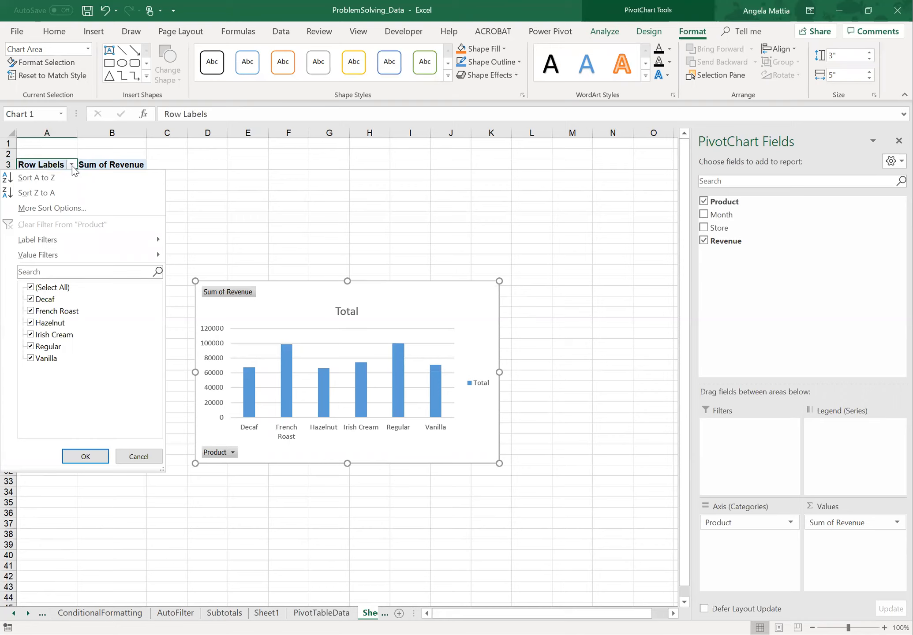
left_click(61, 208)
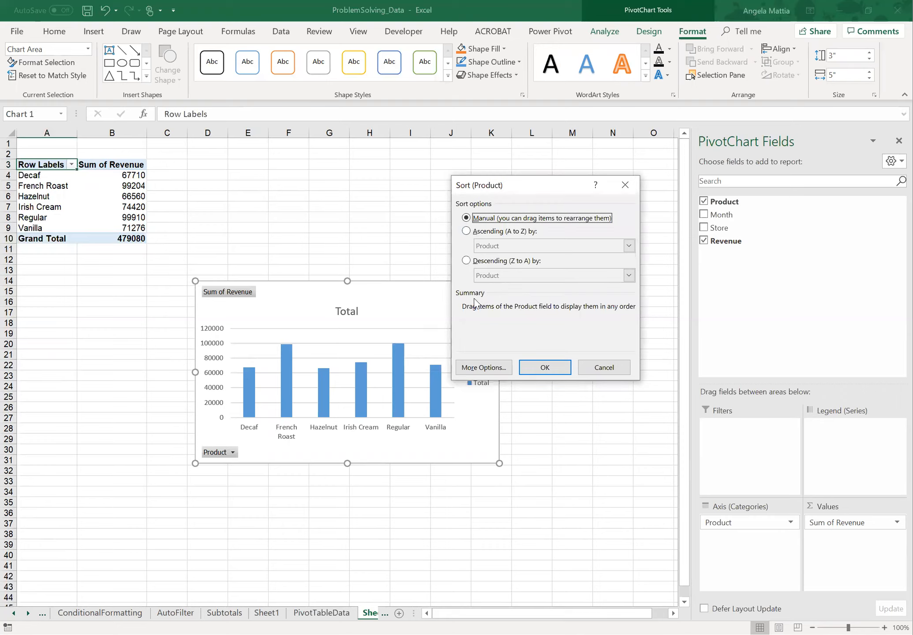
left_click(468, 231)
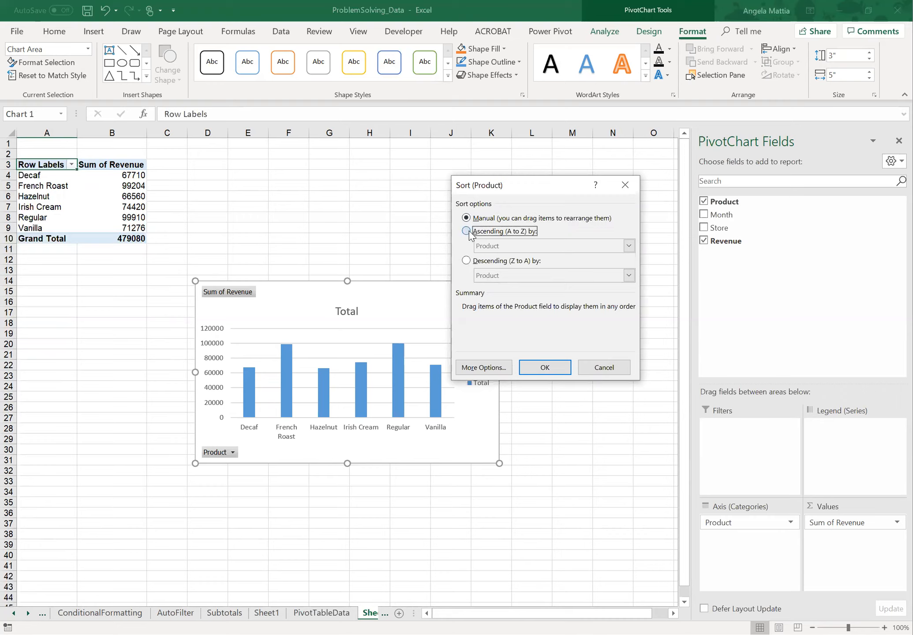
left_click(633, 250)
left_click(597, 267)
left_click(545, 372)
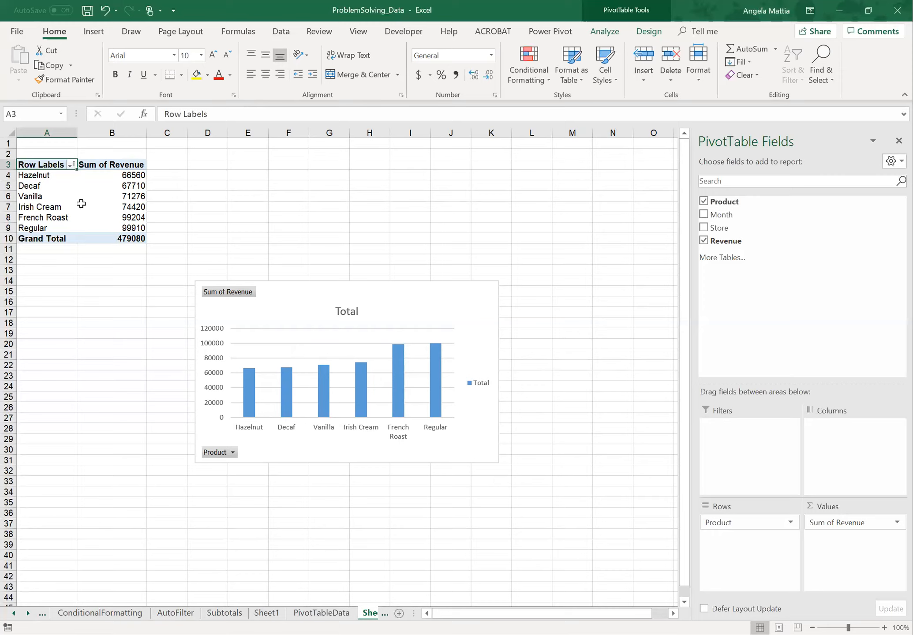
Sort the products in descending order by Sum of Revenue
left_click(71, 164)
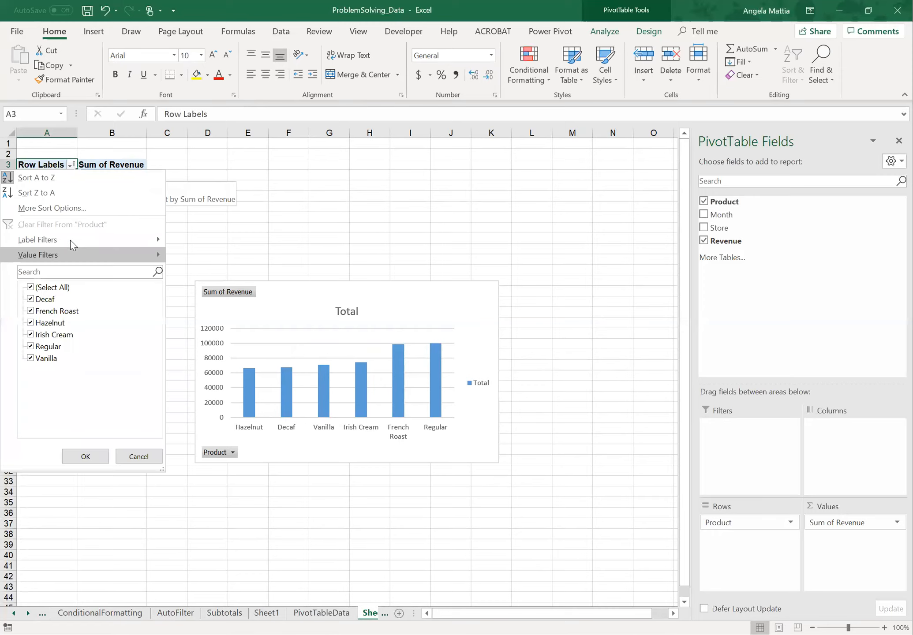
left_click(52, 208)
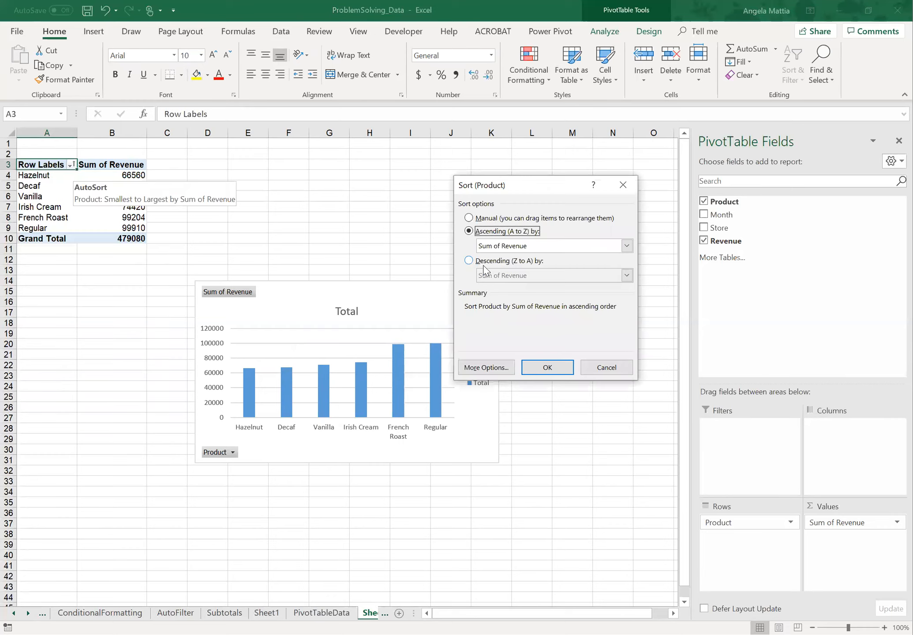
left_click(468, 260)
left_click(626, 275)
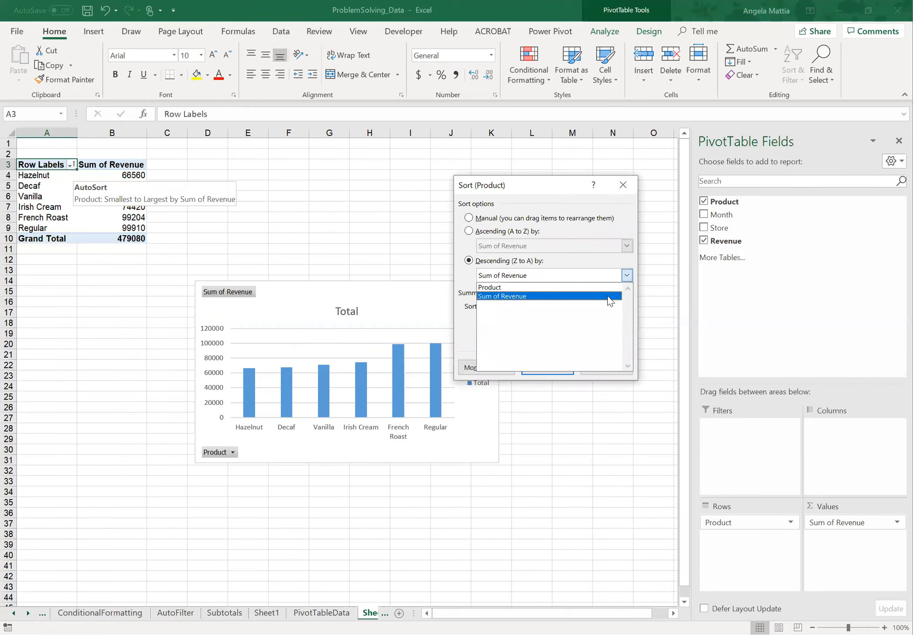
left_click(604, 295)
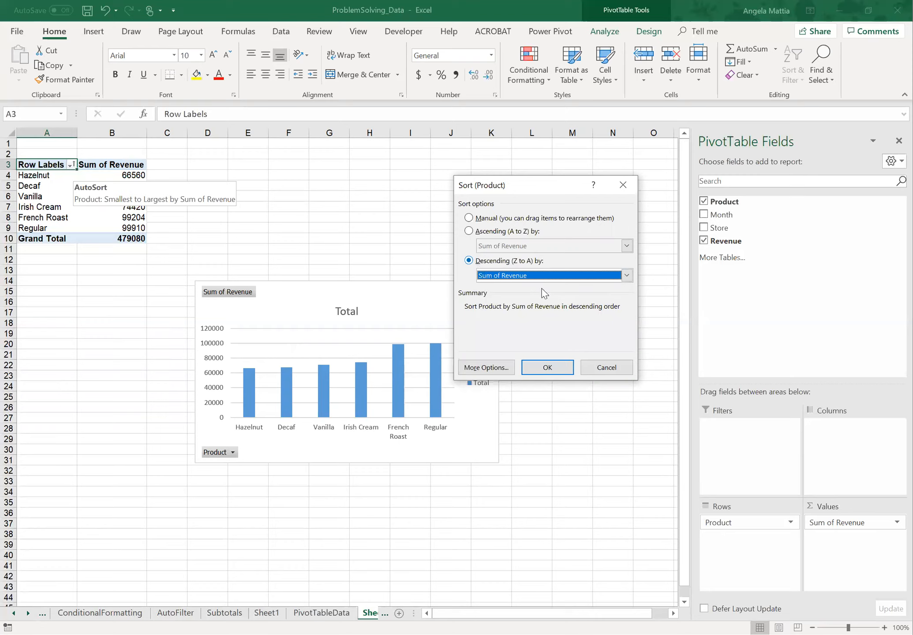
left_click(547, 367)
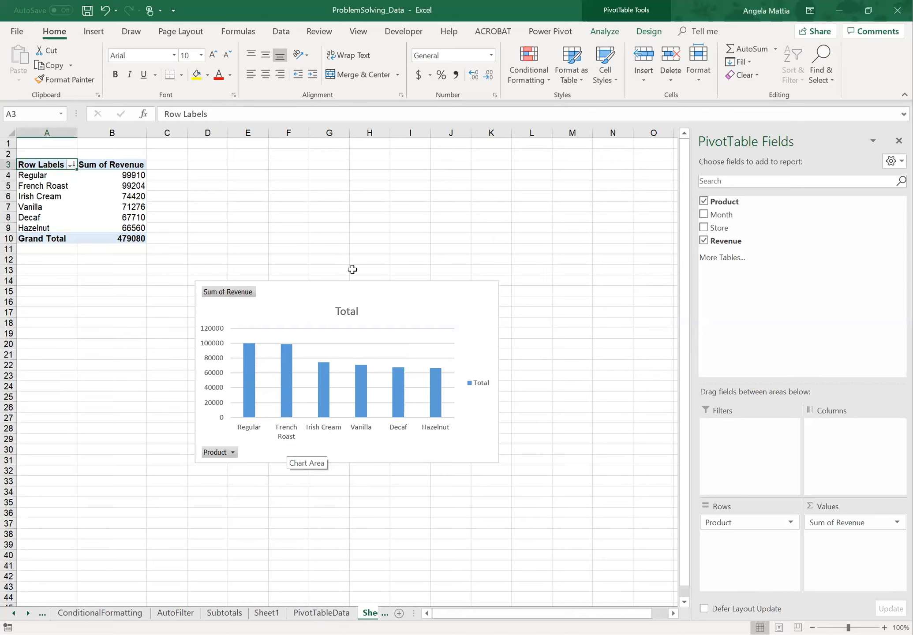
Replace Product with Month as the PivotChart's axis categories and move the chart clear of the PivotTable
left_click_drag(357, 285, 223, 276)
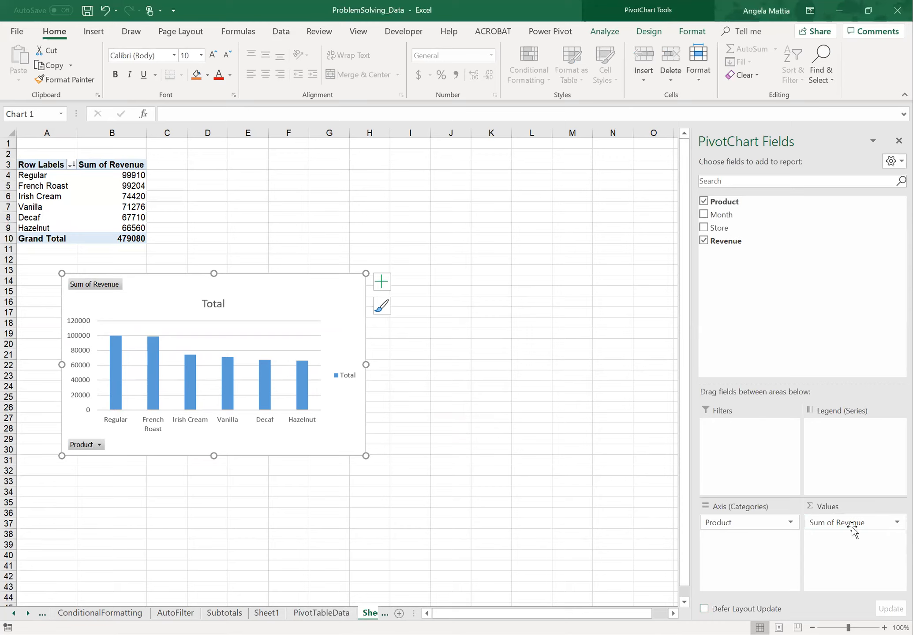
left_click_drag(735, 524, 817, 313)
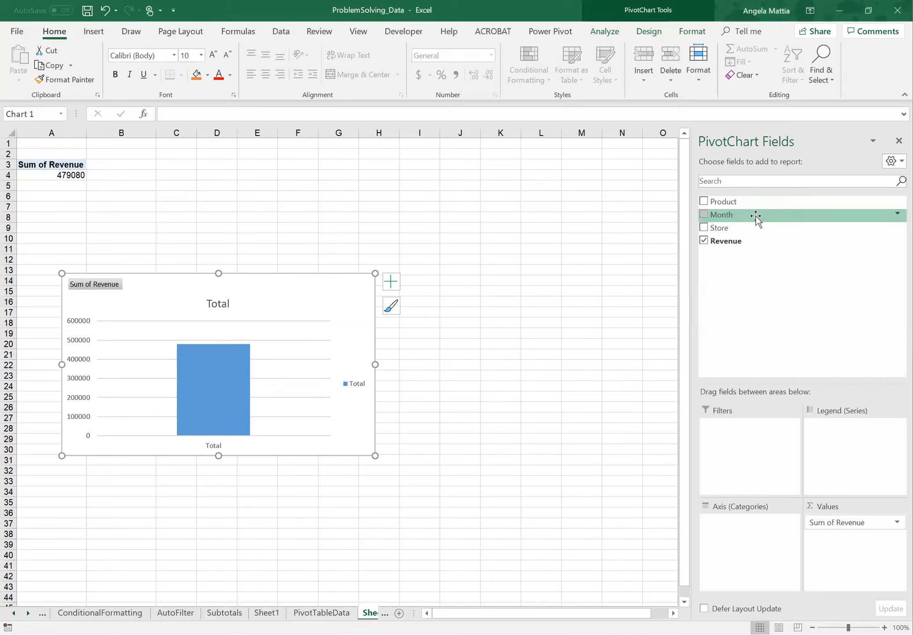
mouse_move(756, 215)
left_mouse_down()
mouse_move(766, 553)
mouse_move(771, 527)
mouse_move(755, 554)
mouse_move(748, 543)
left_mouse_up()
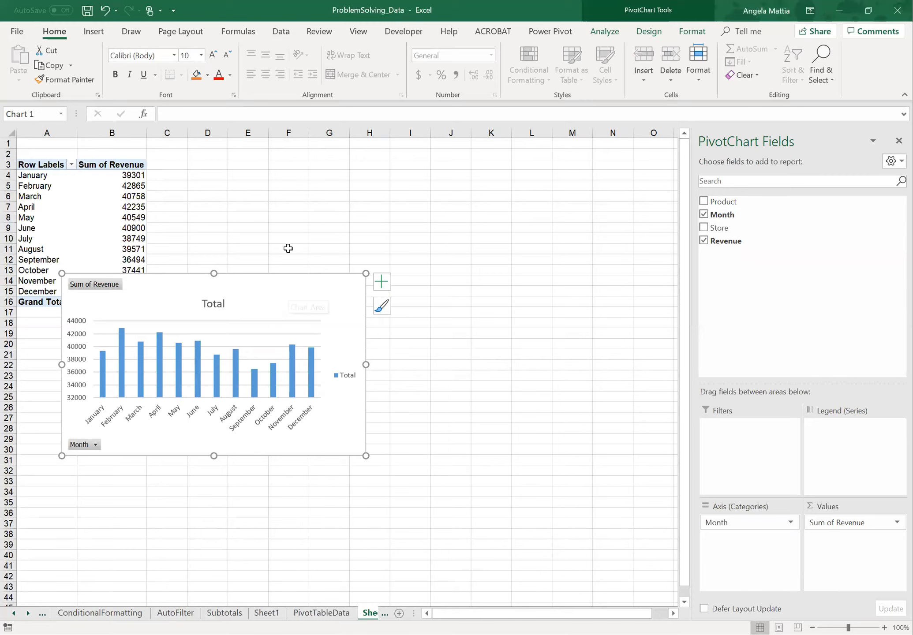
left_click_drag(293, 271, 403, 257)
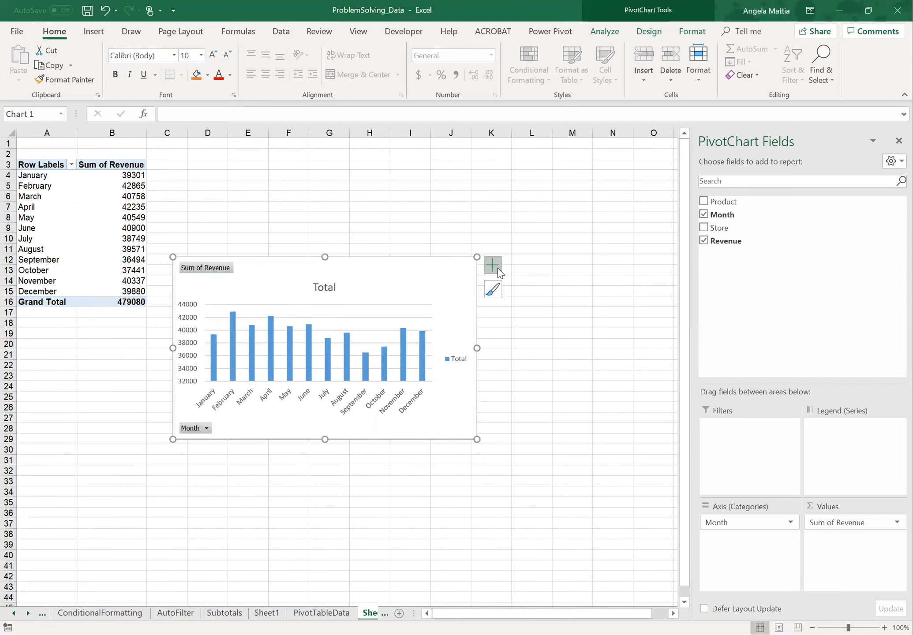
Add a linear trendline to the monthly revenue PivotChart
left_click(498, 267)
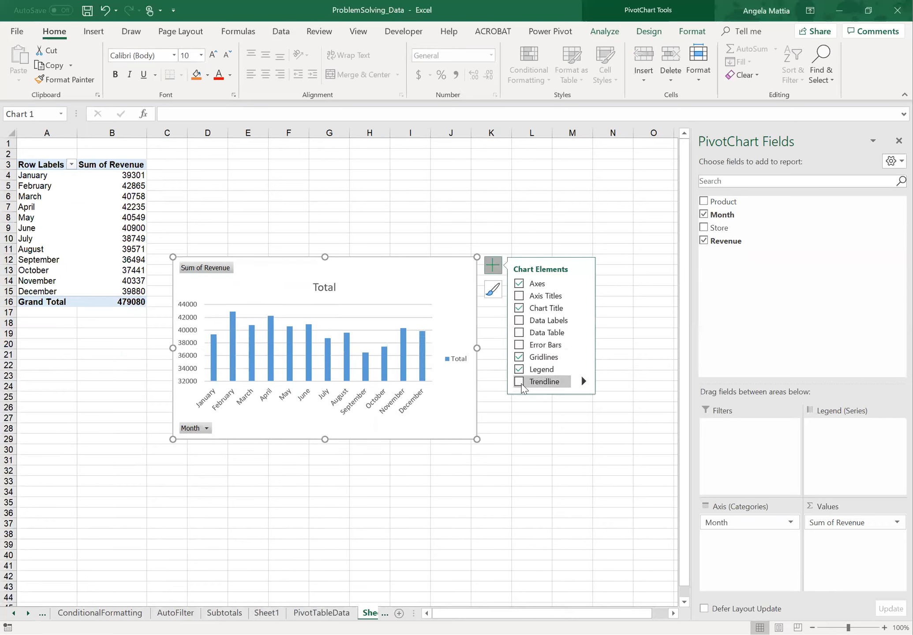
left_click(519, 382)
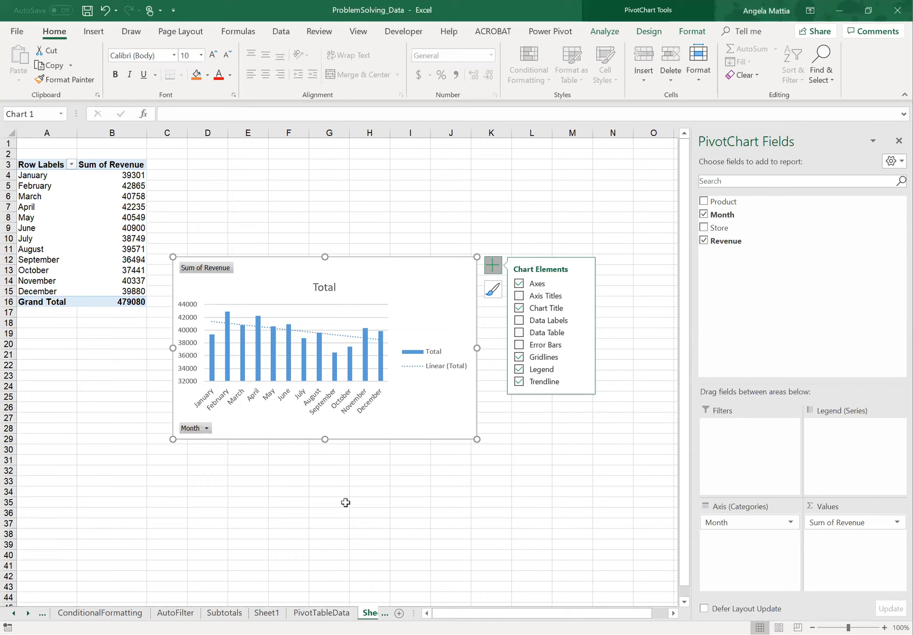
Check the months available in the chart's Month filter and the month entries in the JittersCoffee source data
left_click(206, 428)
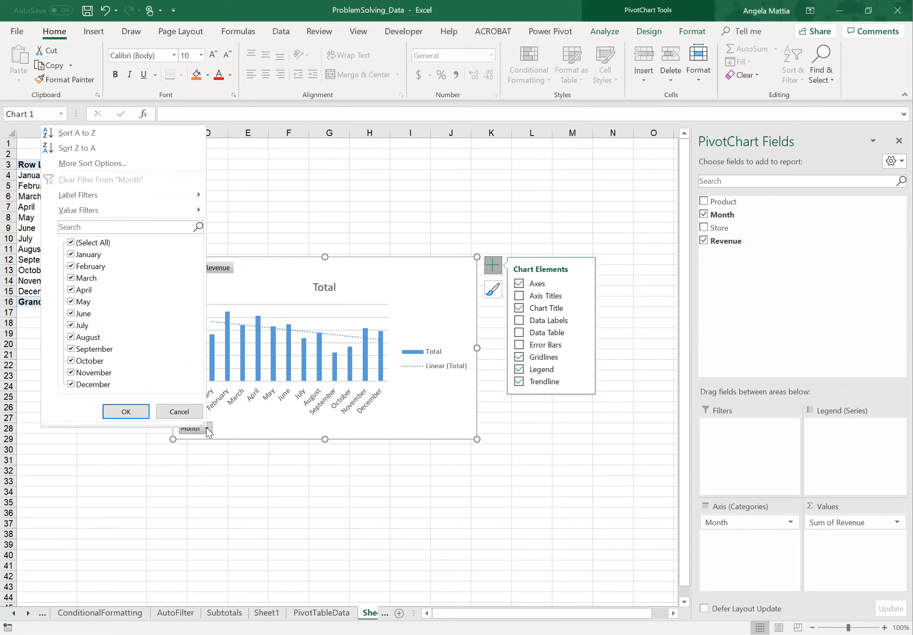
left_click(179, 411)
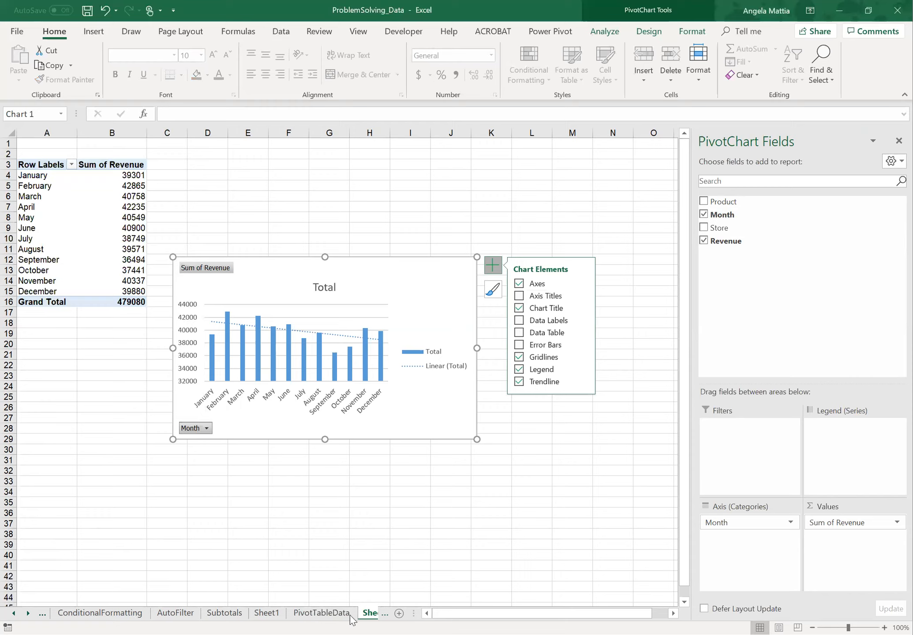
left_click(385, 614)
left_click(325, 613)
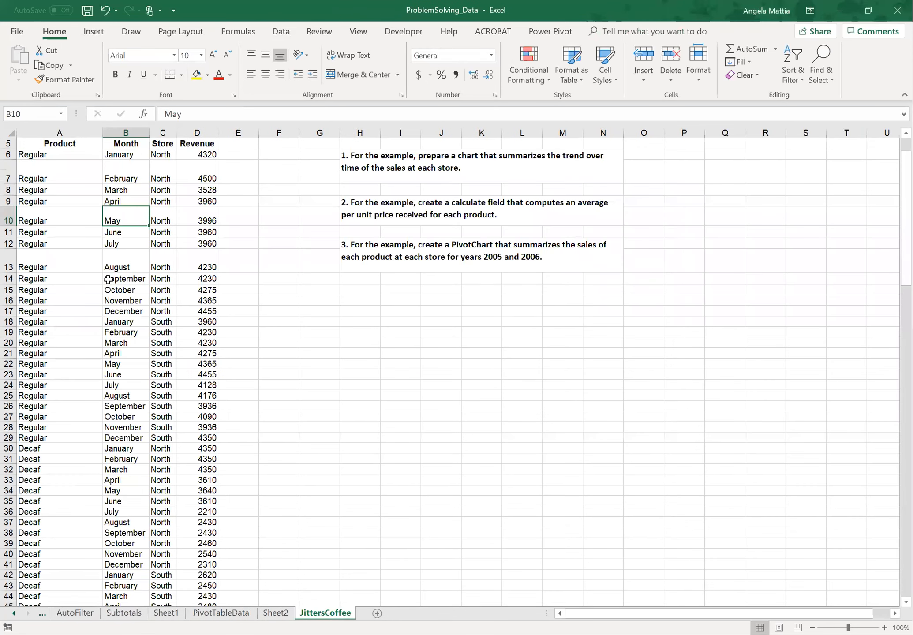
left_click_drag(125, 535, 125, 544)
left_click(129, 313)
left_click(124, 220)
left_click(99, 156)
left_click(128, 156)
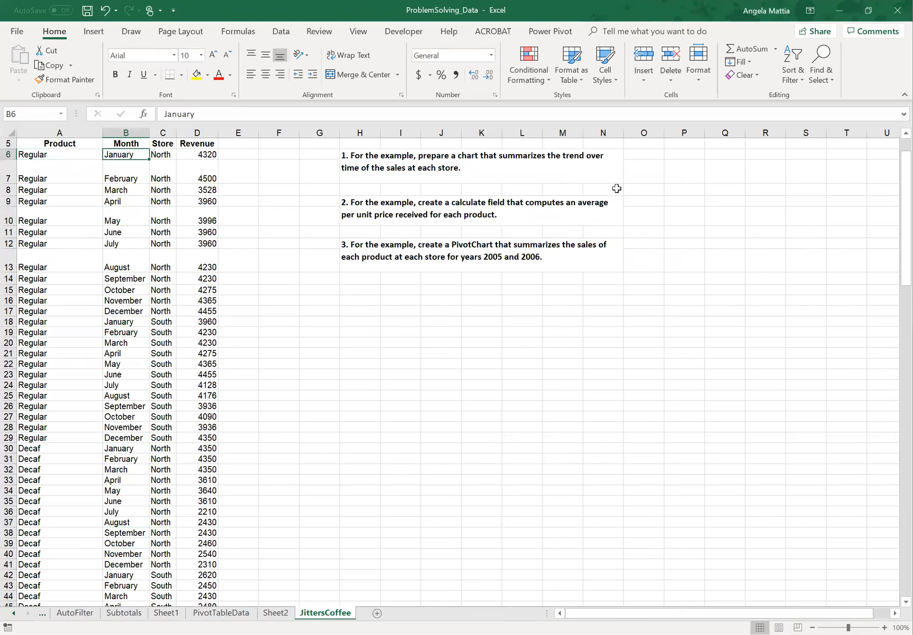
mouse_move(905, 229)
left_mouse_down()
mouse_move(905, 541)
mouse_move(905, 207)
left_mouse_up()
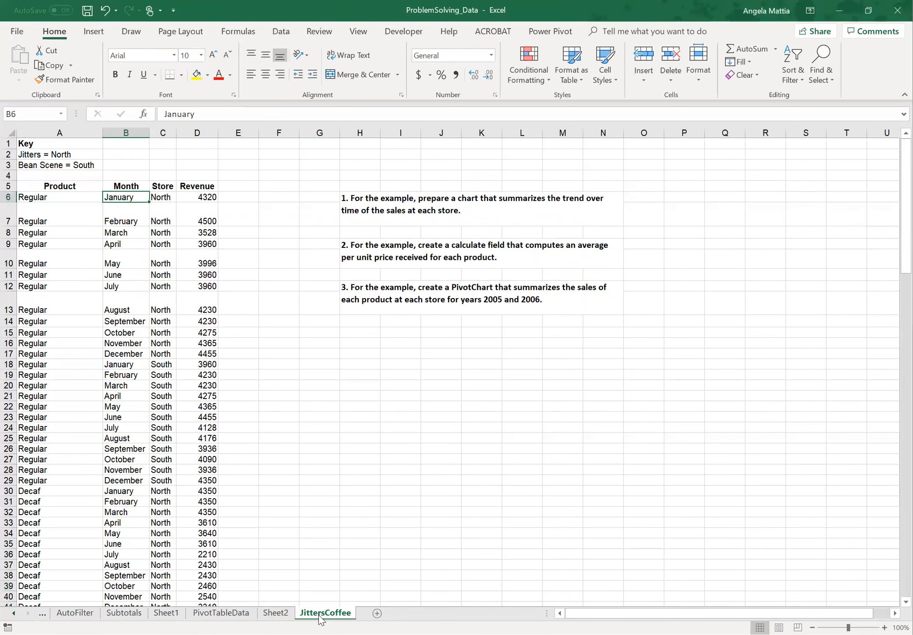
On Sheet2, open the PivotChart's detailed trendline options and set a linear trendline's forward forecast to 3 periods
left_click(278, 614)
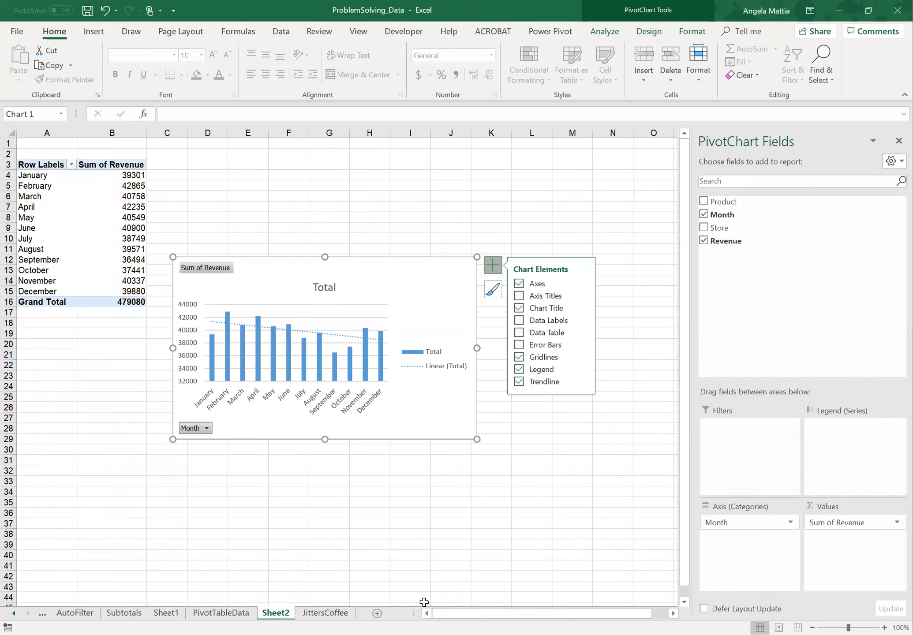
left_click(587, 381)
left_click(621, 433)
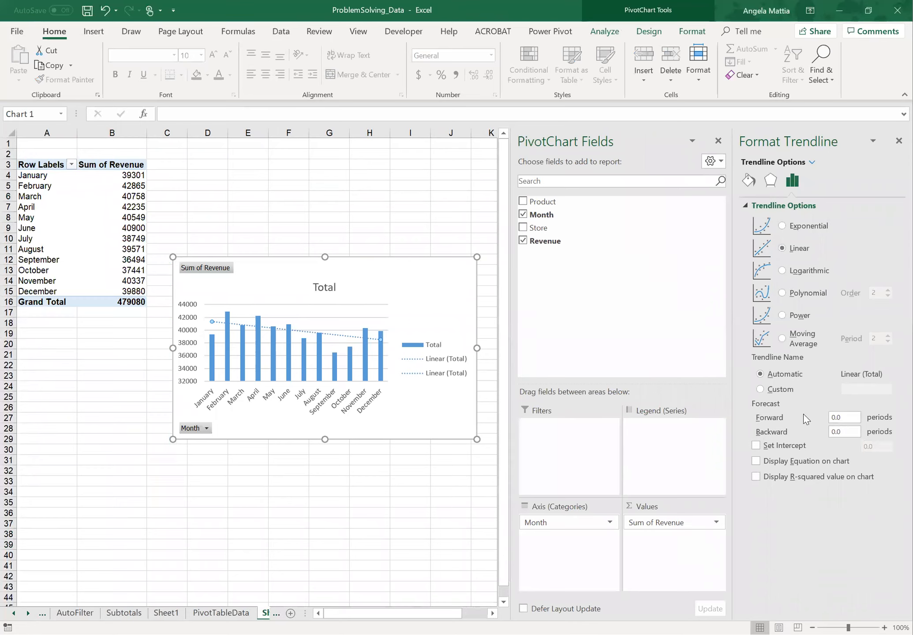
left_click(837, 418)
key("Delete")
type("3")
key("Delete")
key("BackSpace")
key("BackSpace")
type("3")
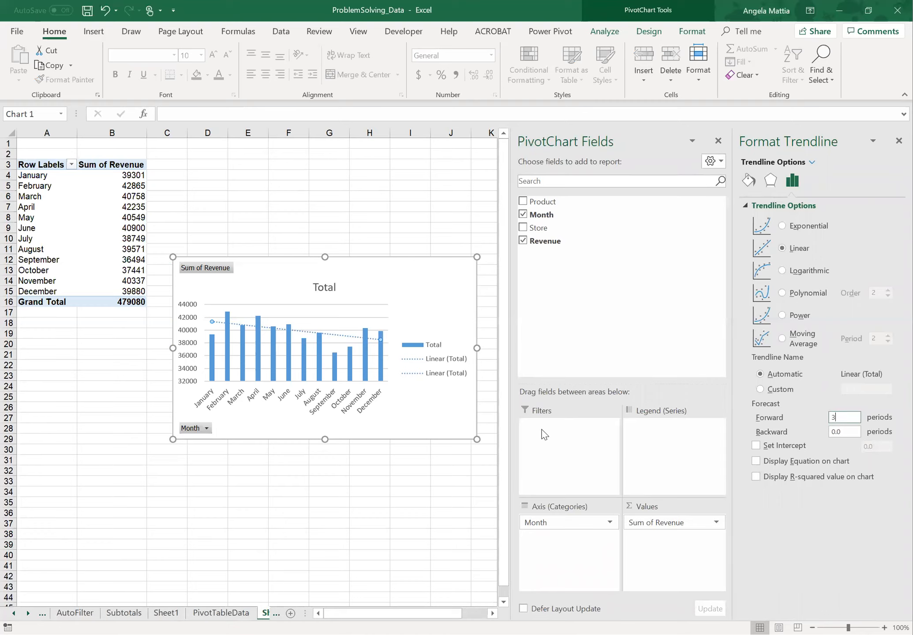